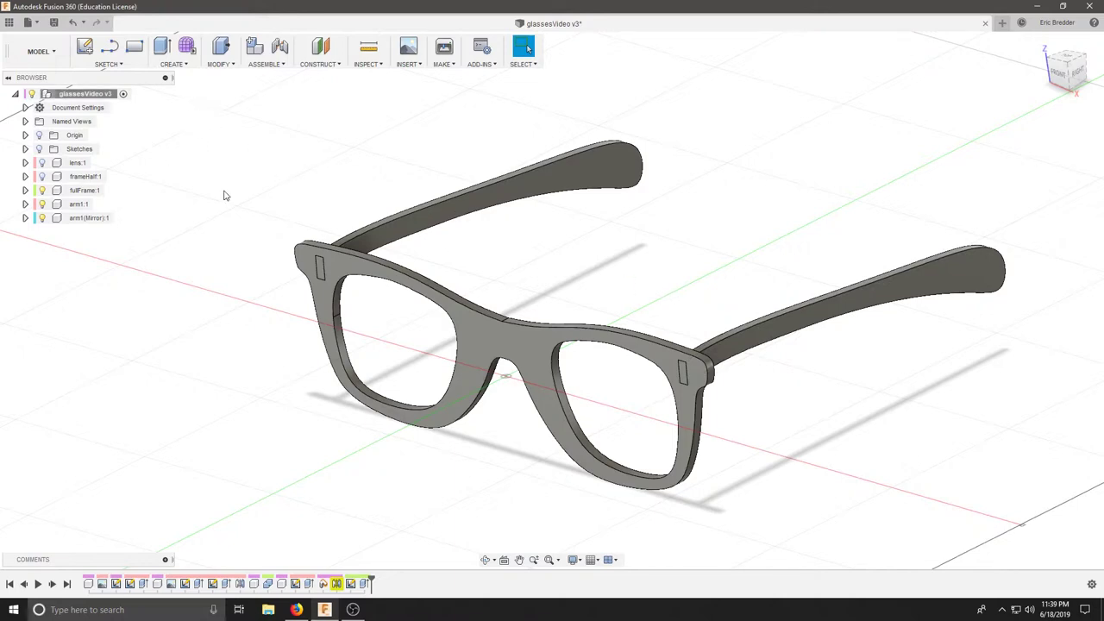
# Create a drawing of the full glasses assembly from scratch on an ISO A3 sheet in mm
pyautogui.rightClick(96, 97)
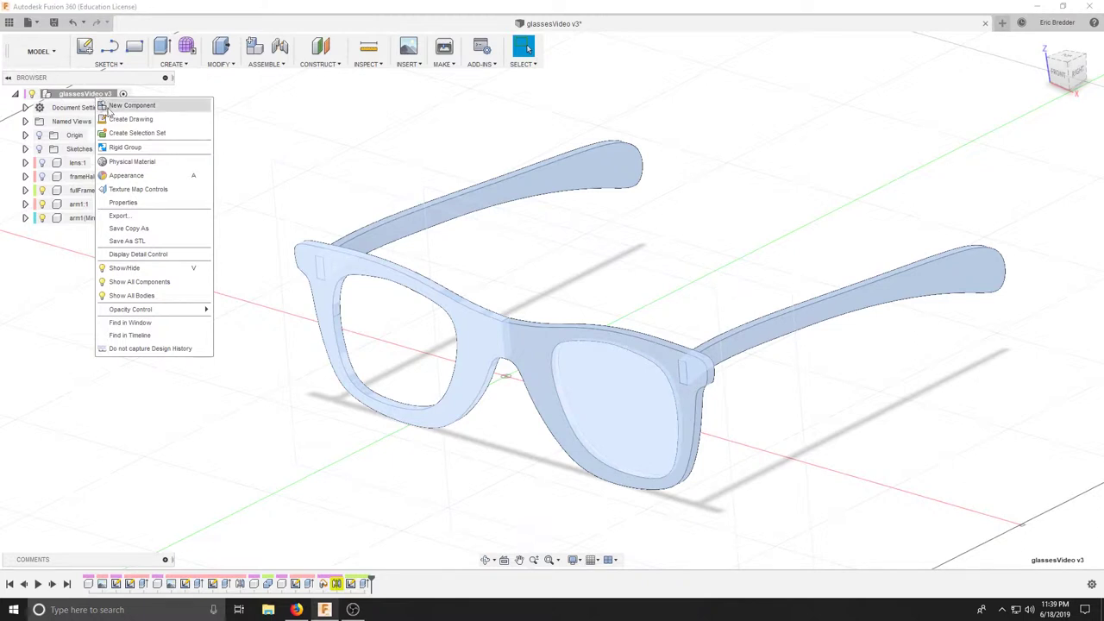
pyautogui.click(125, 119)
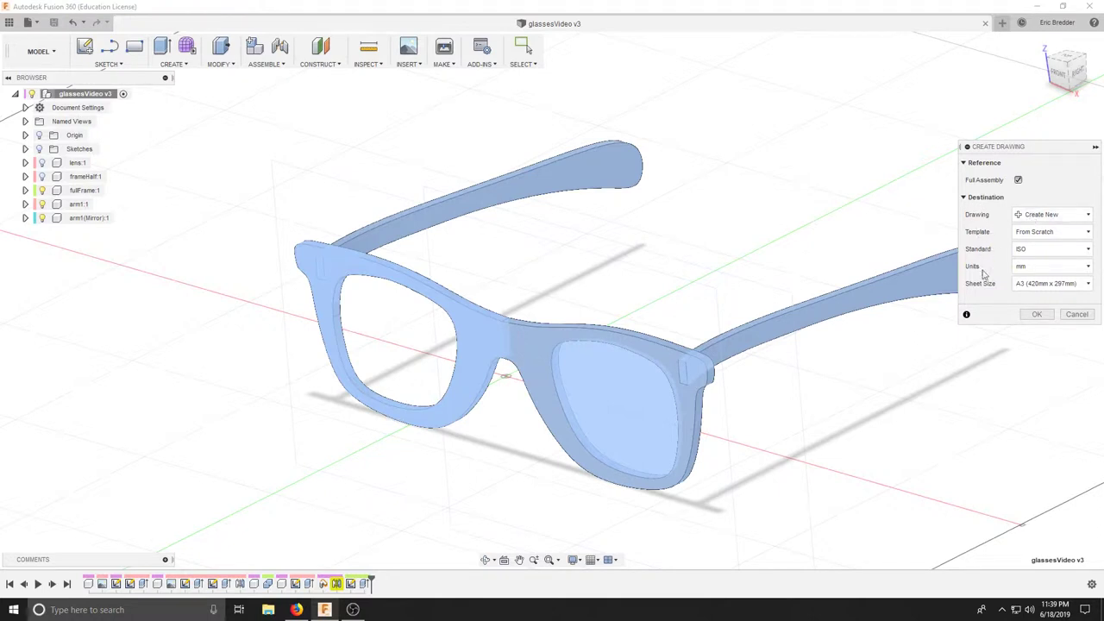
pyautogui.click(1037, 314)
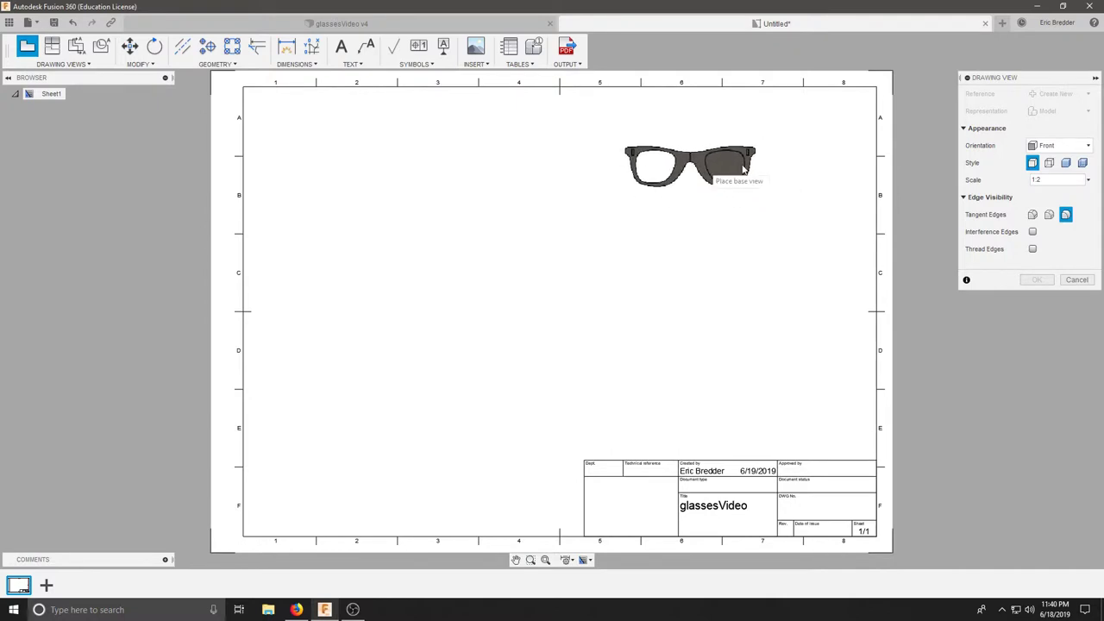
# Set the front base view to 1:1 scale and place it at the sheet's top-left
pyautogui.click(1088, 180)
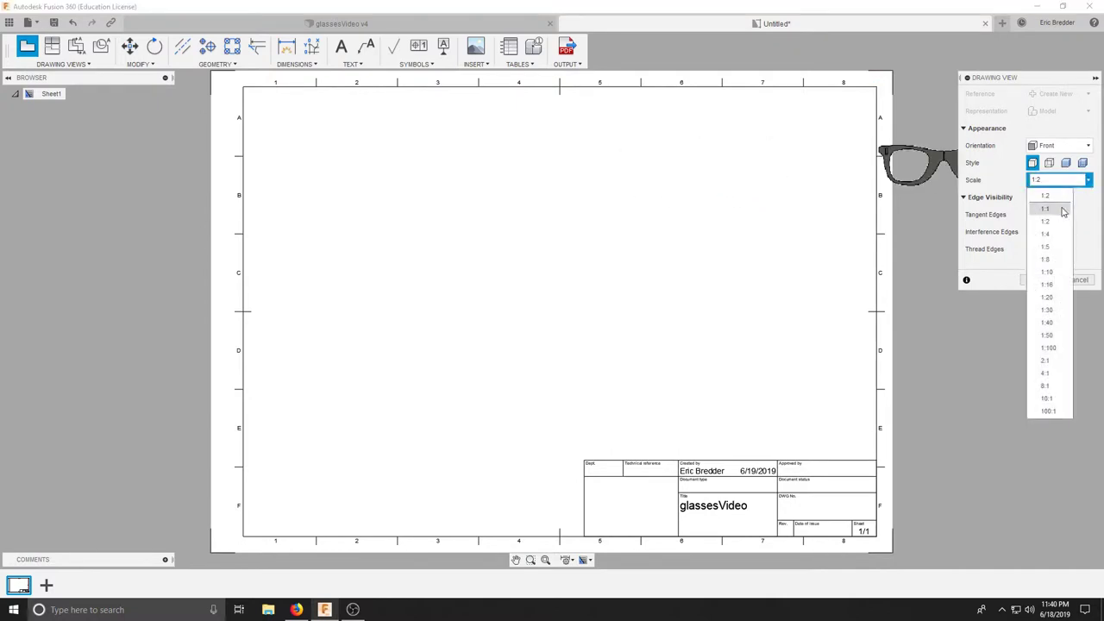
pyautogui.click(1054, 212)
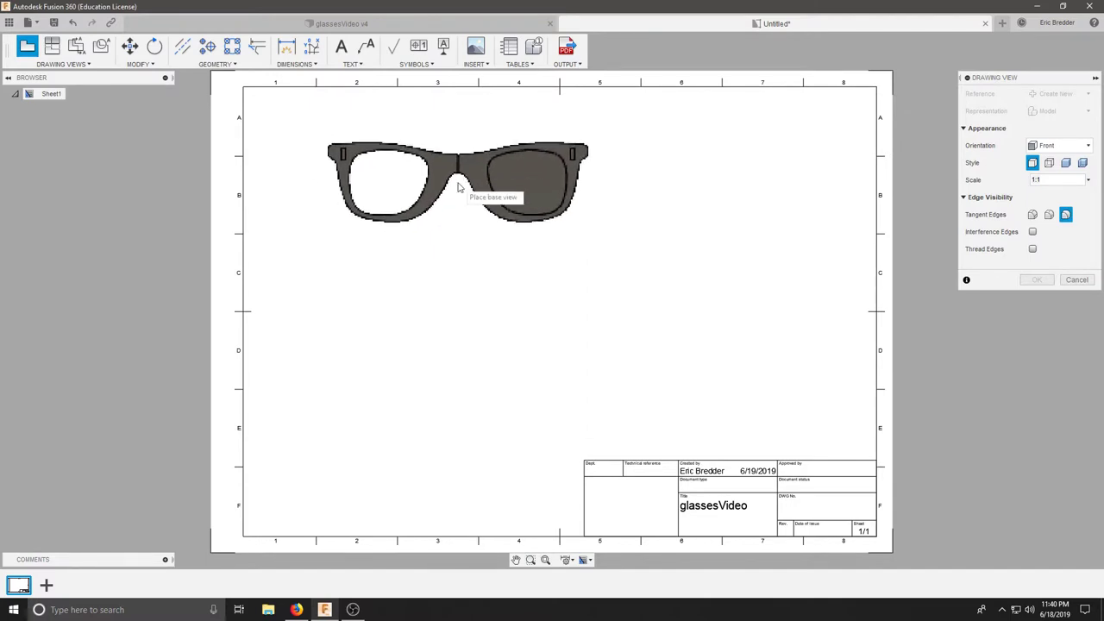
pyautogui.click(459, 187)
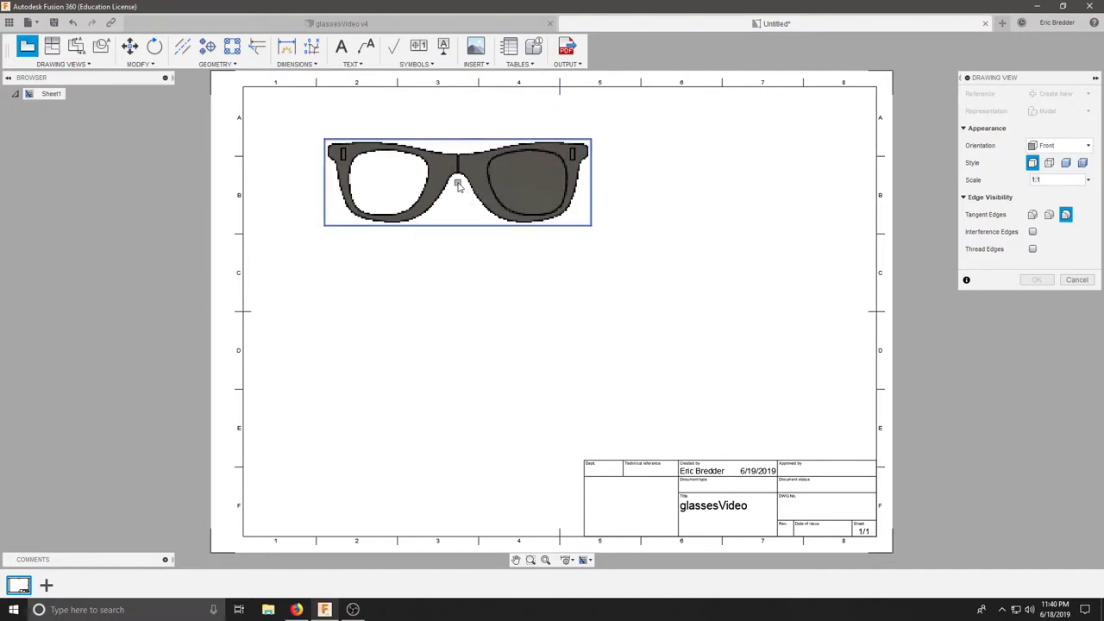
pyautogui.click(1046, 281)
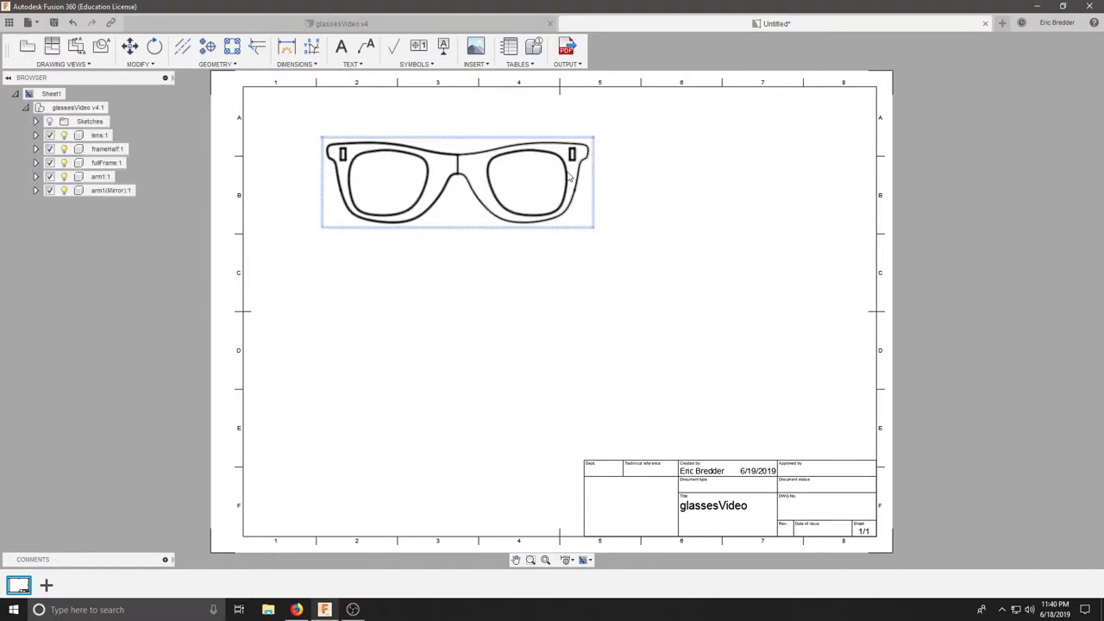
# Suppress arm1, arm1(Mirror), frameHalf and lens so only fullFrame remains in the front view
pyautogui.click(50, 191)
pyautogui.click(50, 177)
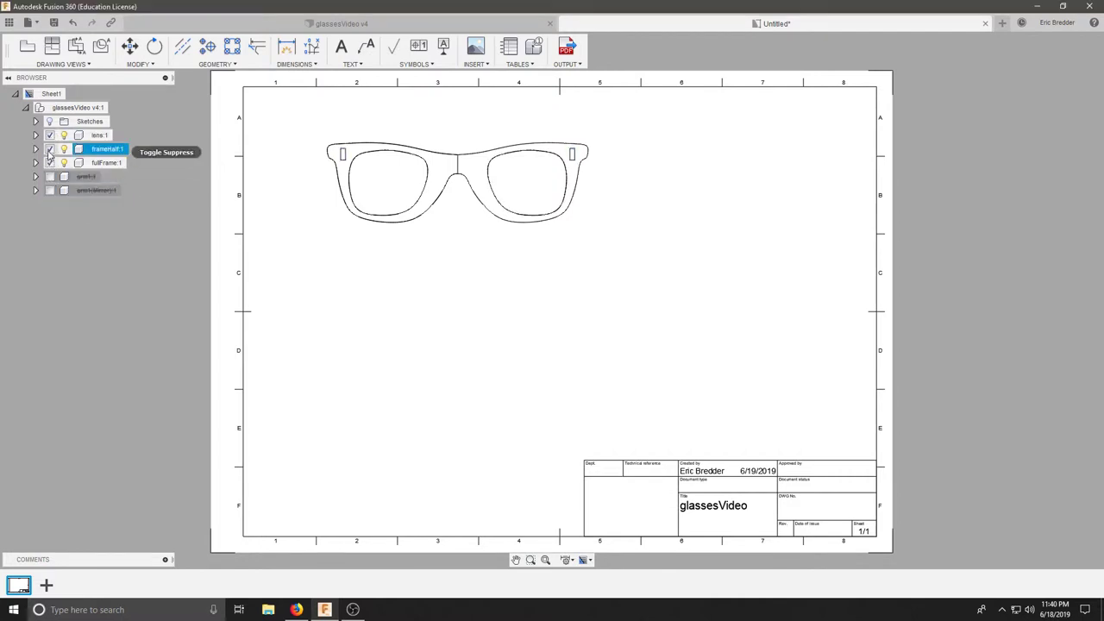
pyautogui.click(50, 149)
pyautogui.click(50, 135)
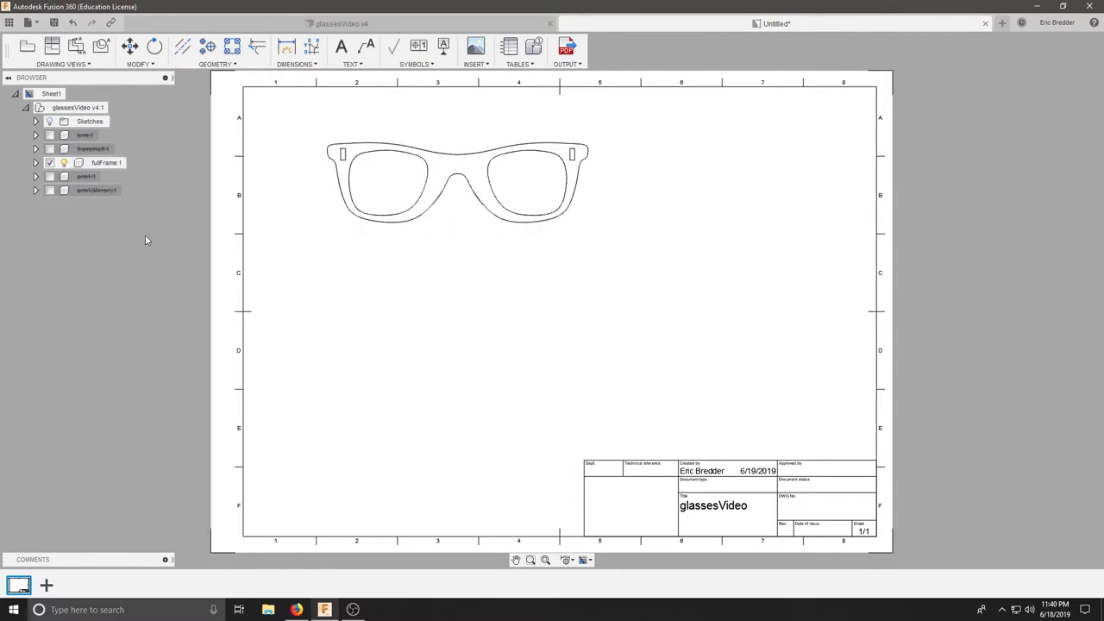
# Add a RIGHT-orientation base view at 1:1 scale below the frame view
pyautogui.click(26, 61)
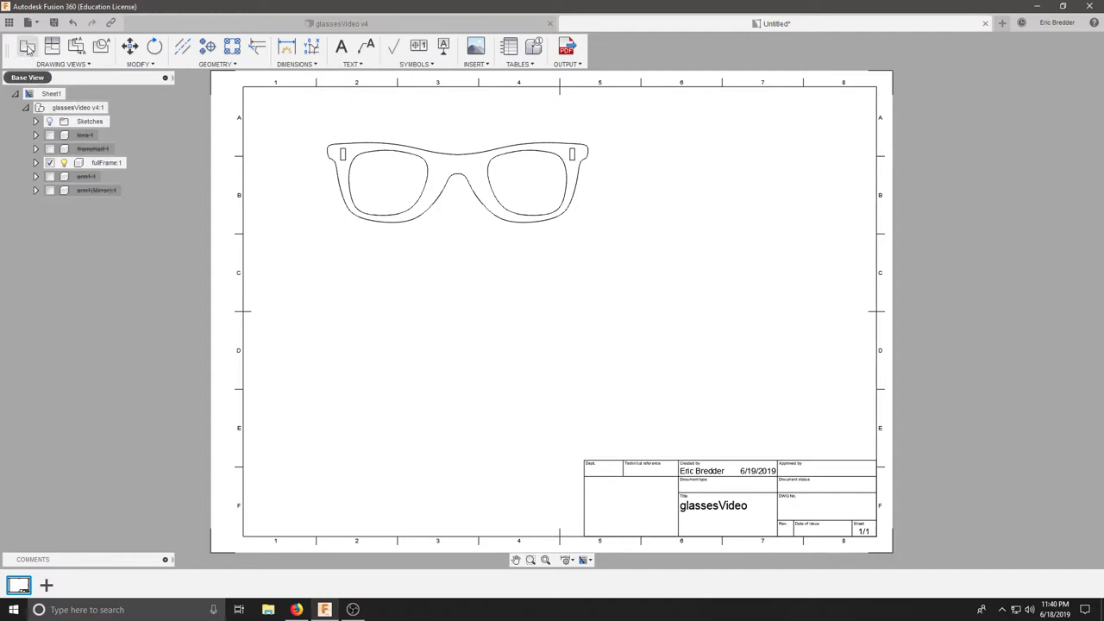
pyautogui.click(29, 47)
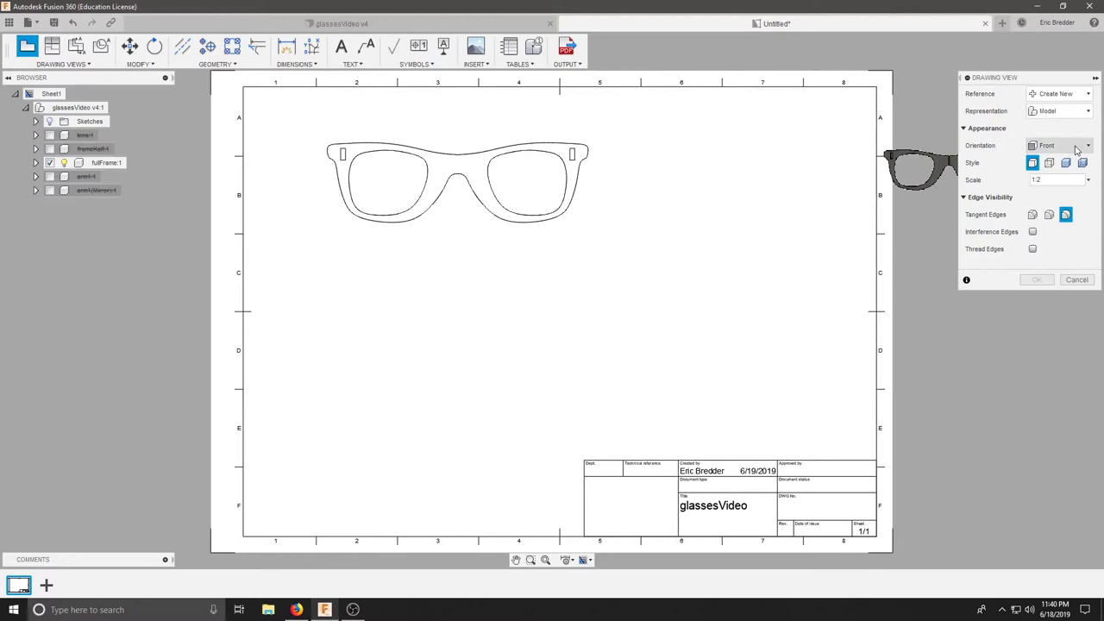
pyautogui.click(1070, 149)
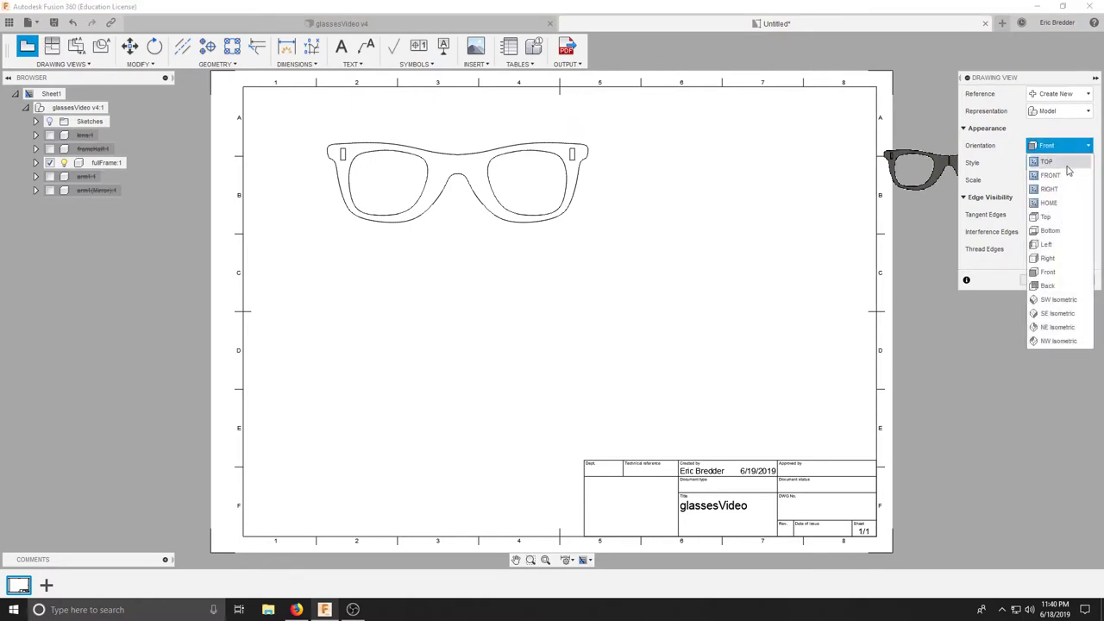
pyautogui.click(1059, 188)
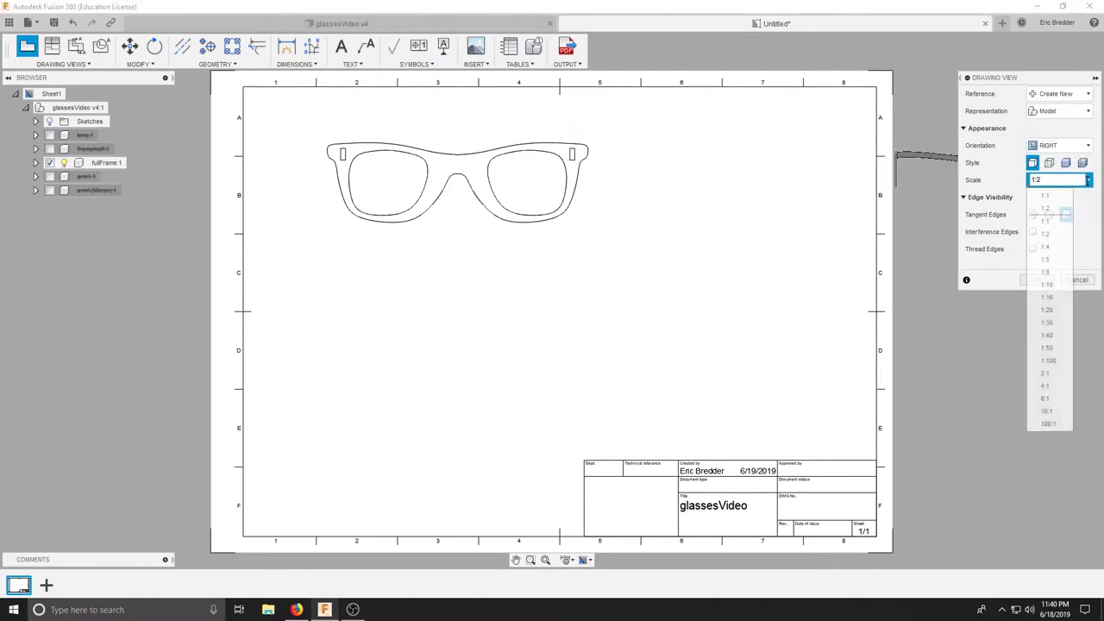
pyautogui.click(1060, 182)
pyautogui.click(1059, 198)
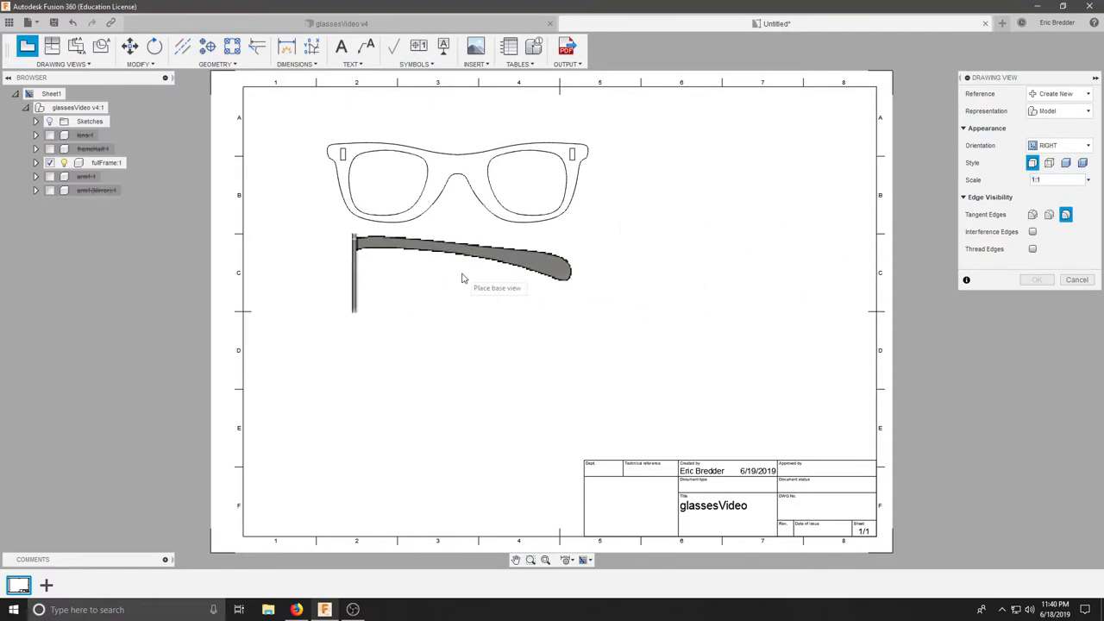
pyautogui.click(462, 277)
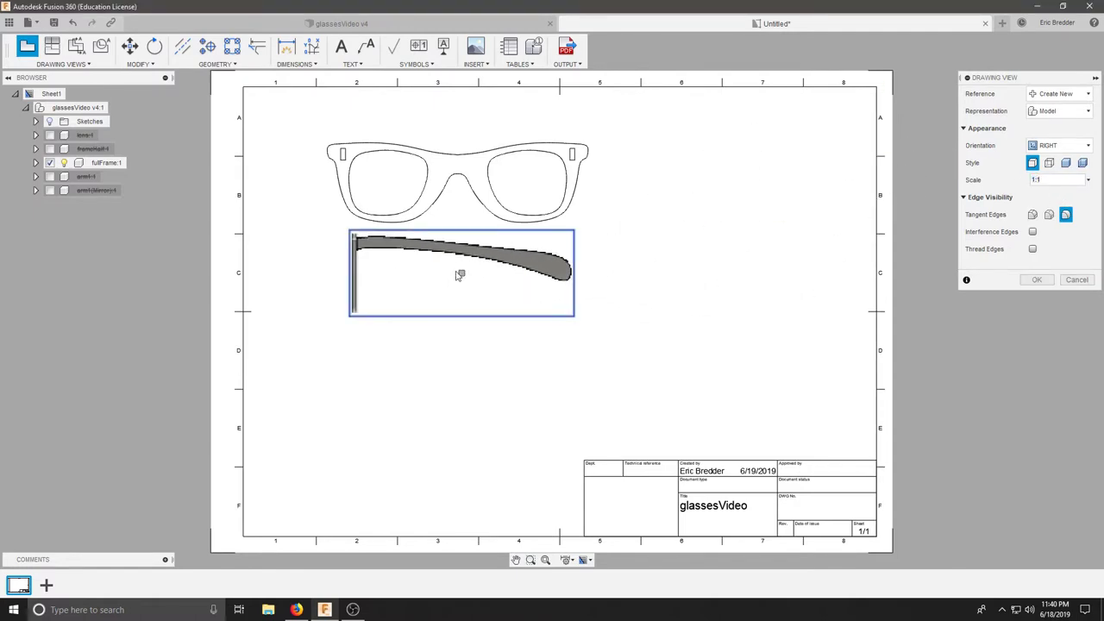
pyautogui.click(1046, 281)
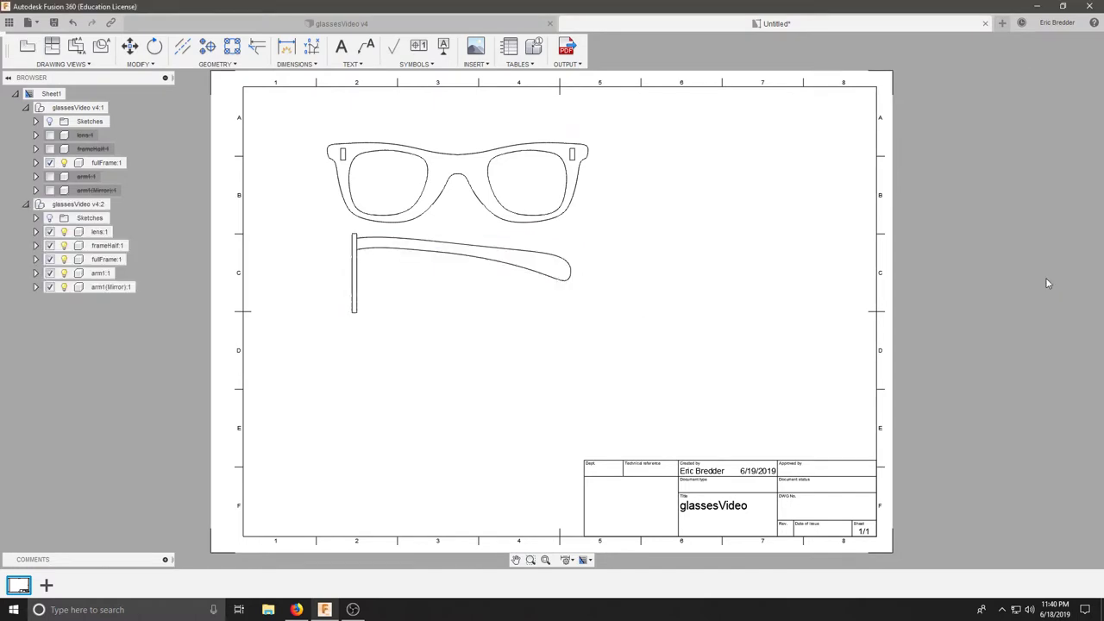
# Suppress lens, frameHalf, fullFrame and the mirrored arm so the side view shows only arm1
pyautogui.click(49, 231)
pyautogui.click(50, 245)
pyautogui.click(49, 259)
pyautogui.click(49, 286)
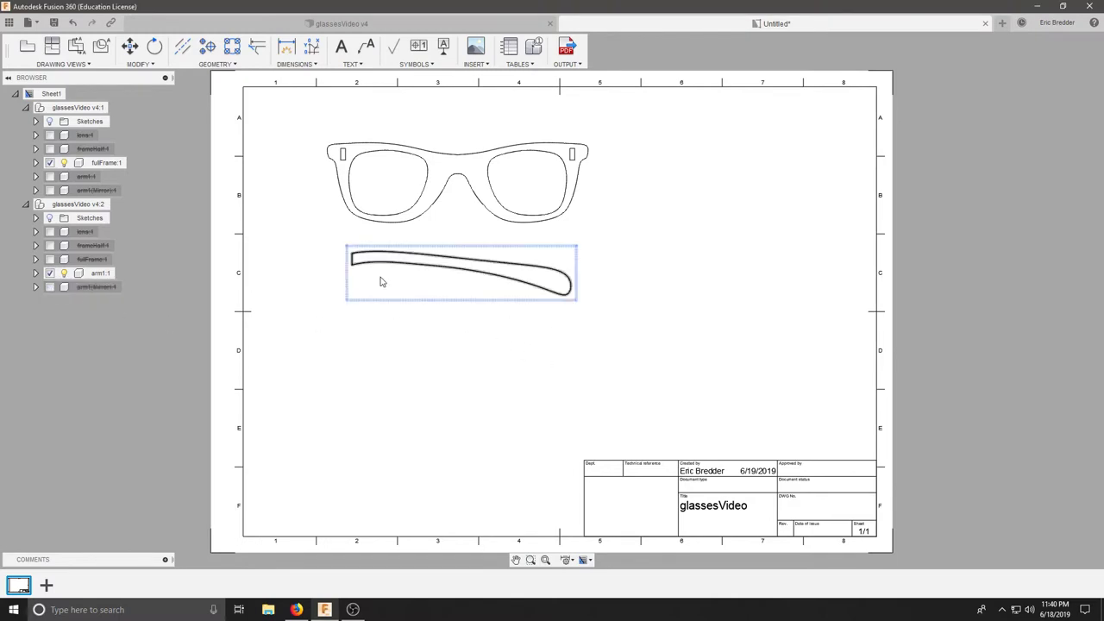
# Add a Left-orientation base view at 1:1 scale below the first arm view
pyautogui.click(27, 46)
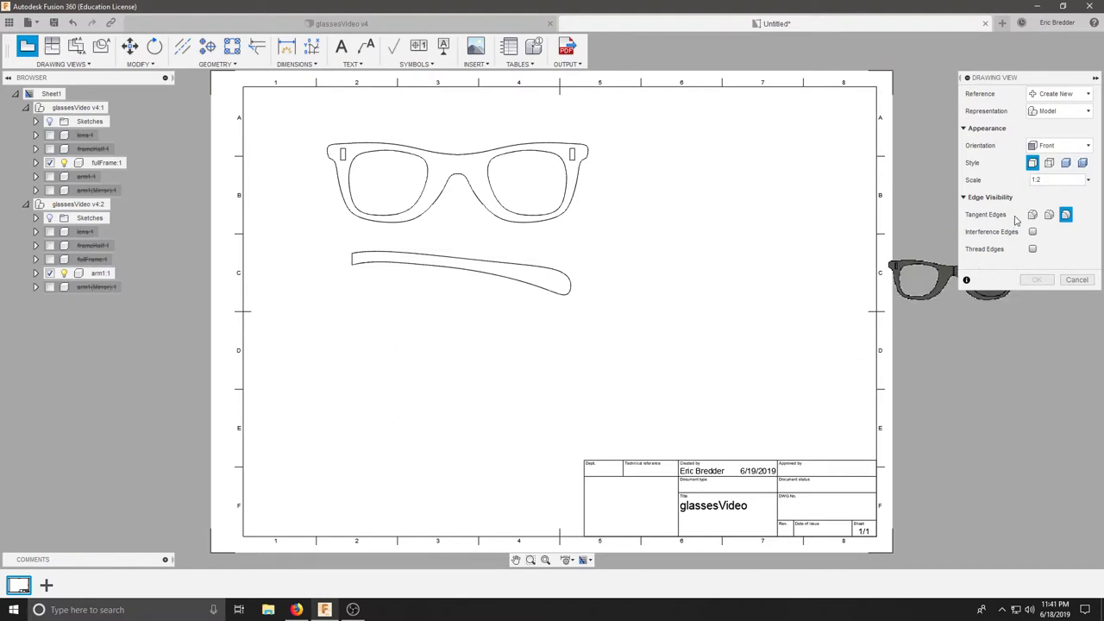
pyautogui.click(1088, 181)
pyautogui.click(1062, 198)
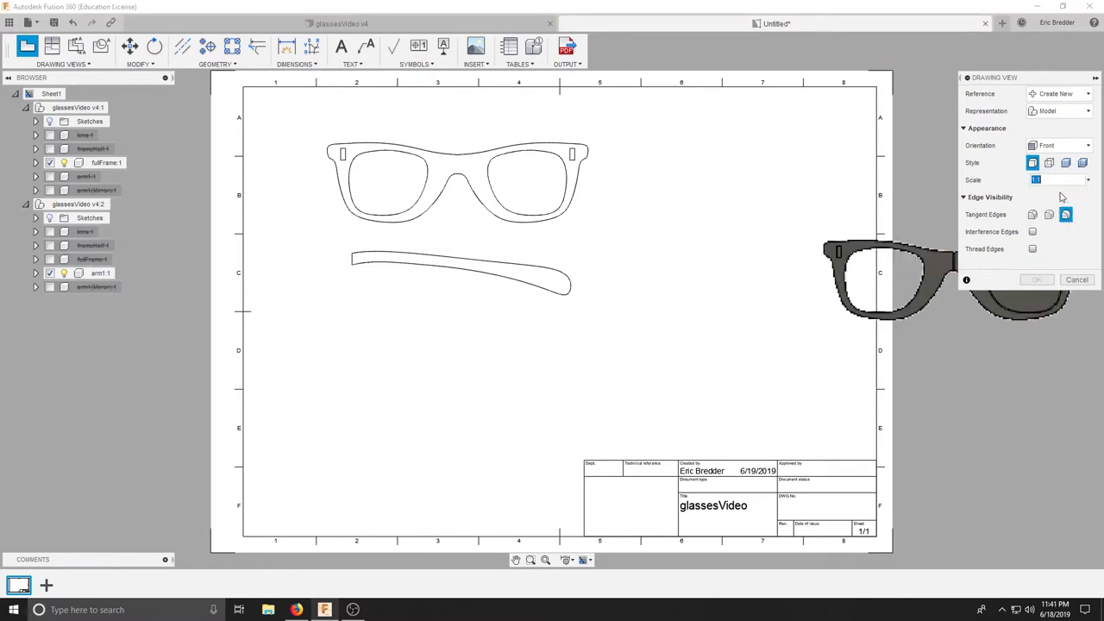
pyautogui.click(1089, 147)
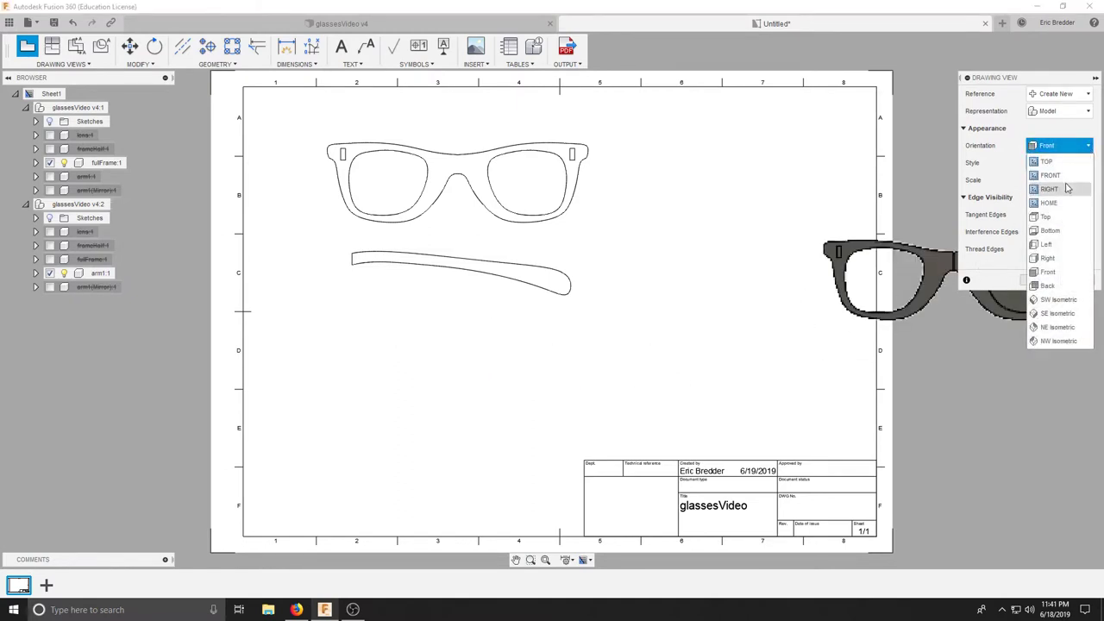
pyautogui.click(1062, 246)
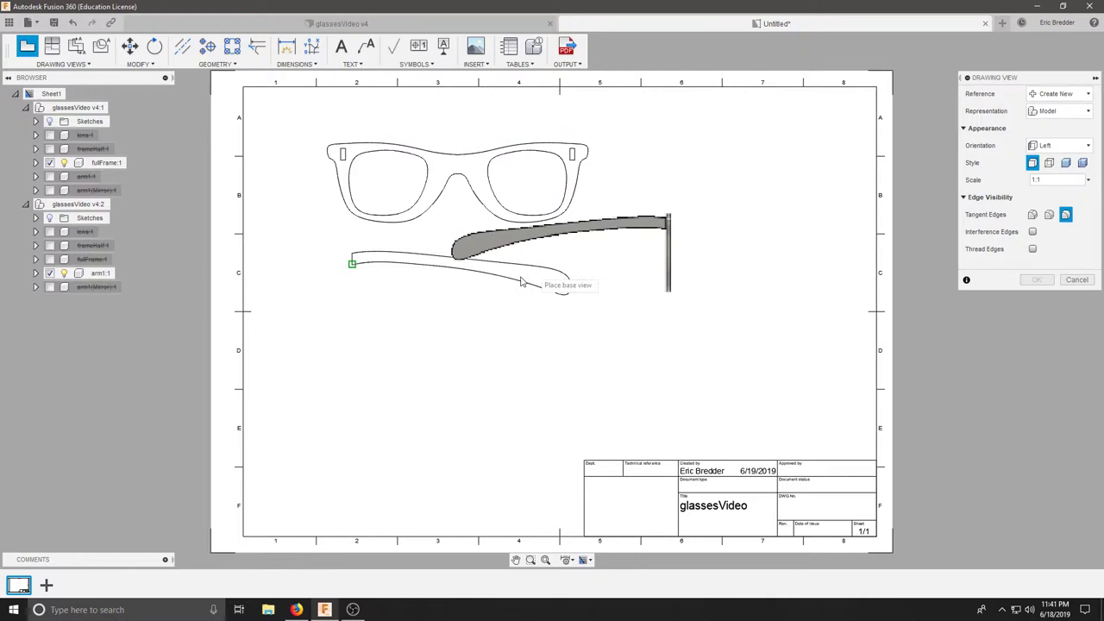
pyautogui.click(454, 342)
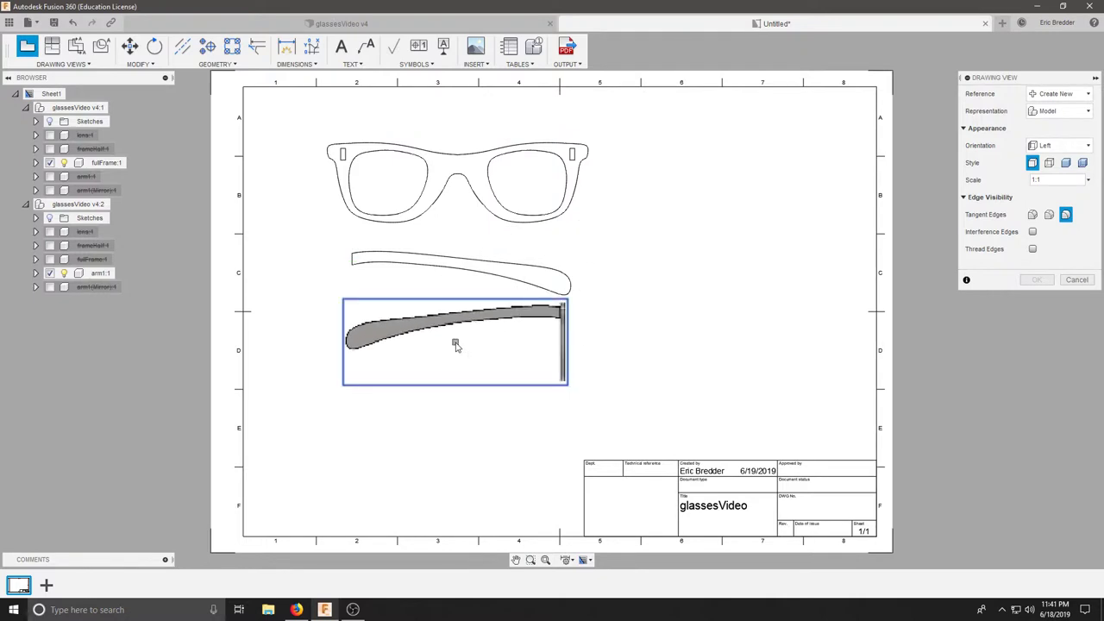
pyautogui.click(1038, 280)
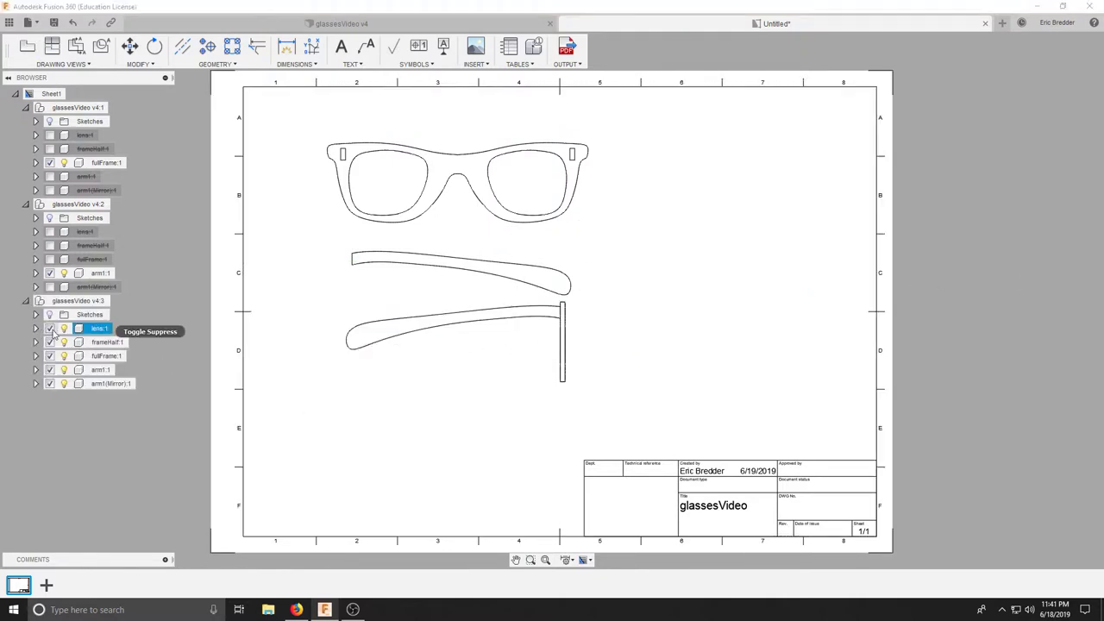
# Suppress lens, frameHalf, fullFrame and arm1 so the third view shows only the mirrored arm
pyautogui.click(50, 328)
pyautogui.click(50, 342)
pyautogui.click(50, 355)
pyautogui.click(50, 369)
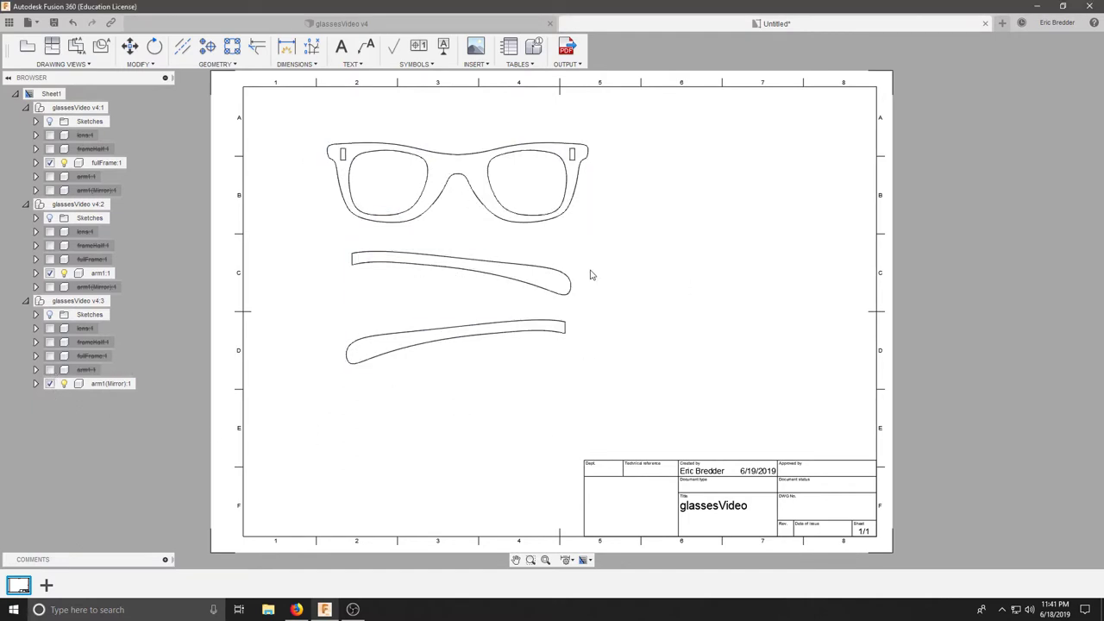
# Drag the mirrored-arm view above the frame and the arm1 view up just beneath it
pyautogui.click(455, 344)
pyautogui.moveTo(455, 344); pyautogui.dragTo(402, 131)
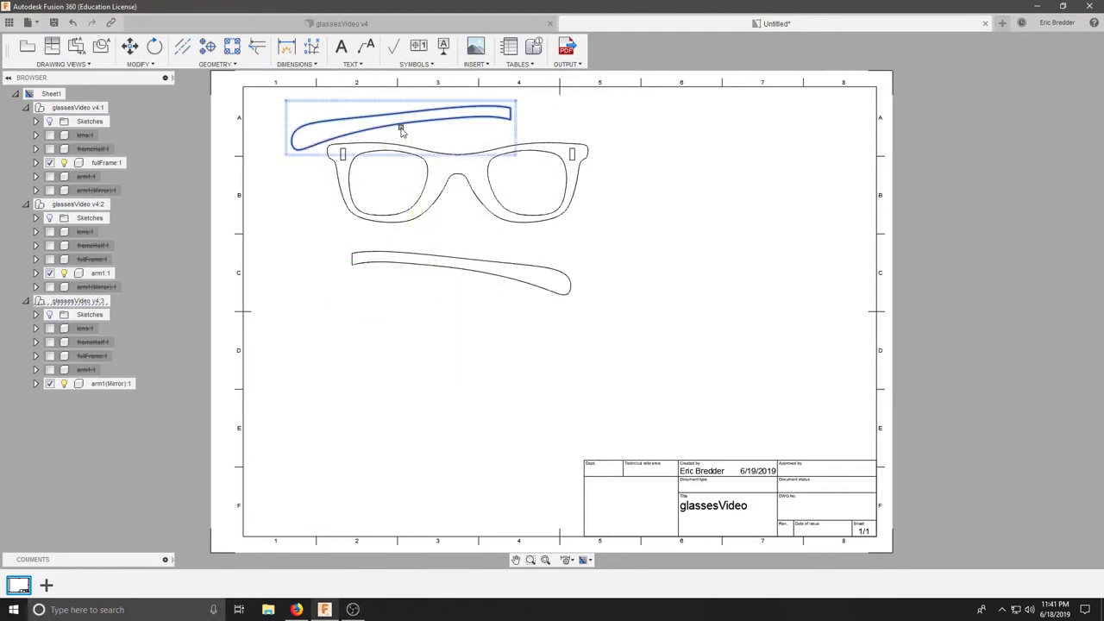
pyautogui.click(461, 273)
pyautogui.moveTo(463, 275); pyautogui.dragTo(420, 250)
pyautogui.click(574, 340)
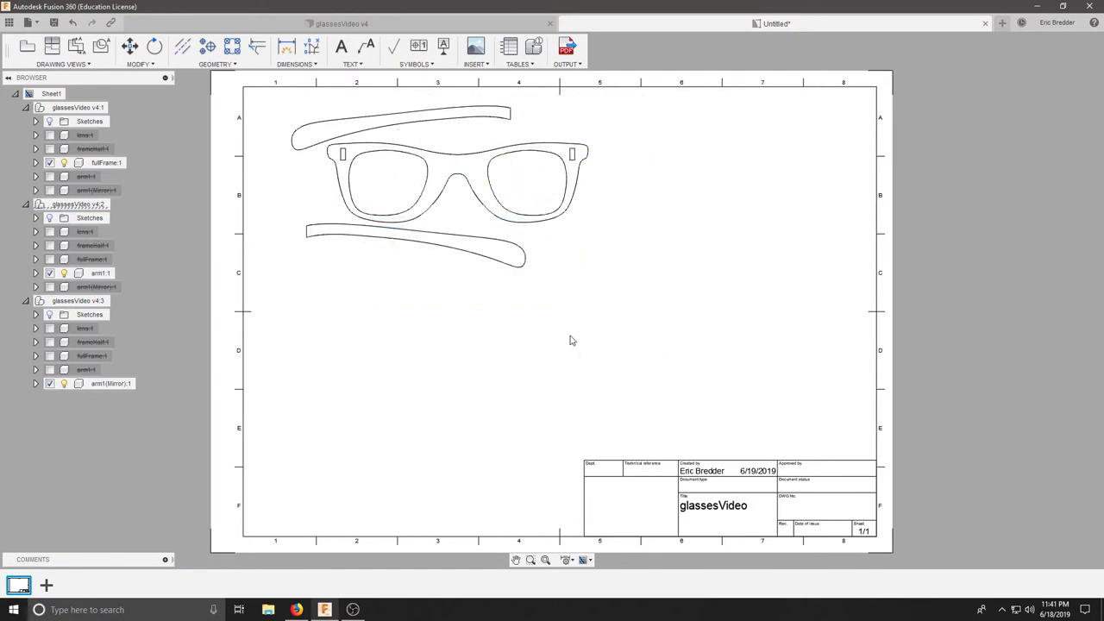
# Rotate the lower arm view about 177.6° around its left end to flip it
pyautogui.click(398, 127)
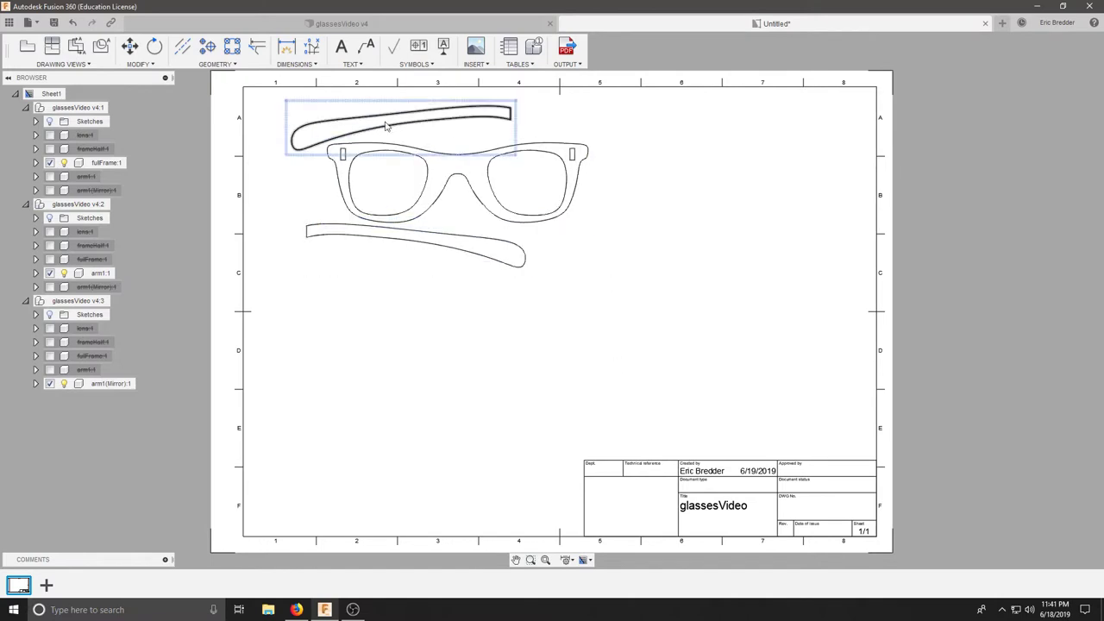
pyautogui.moveTo(401, 128); pyautogui.dragTo(151, 52)
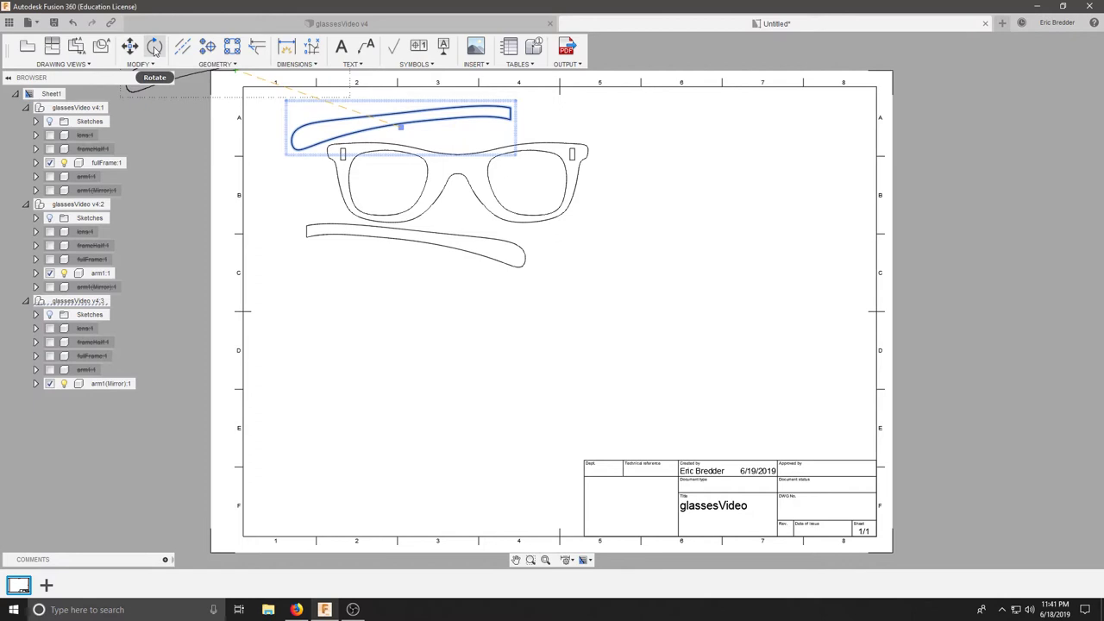
pyautogui.click(156, 47)
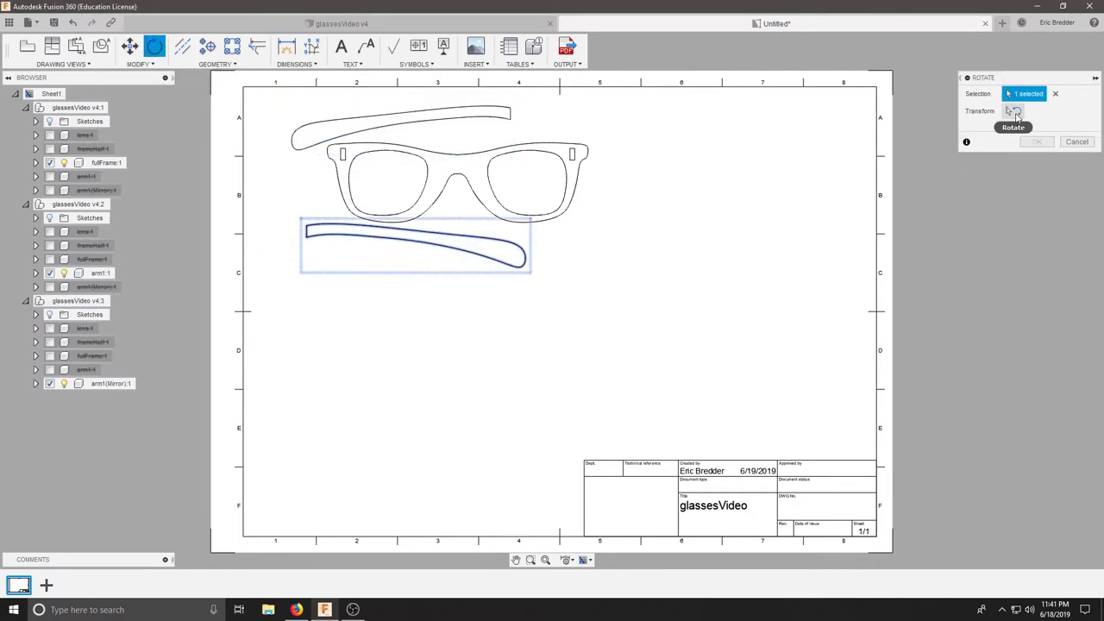
pyautogui.click(1014, 112)
pyautogui.click(308, 226)
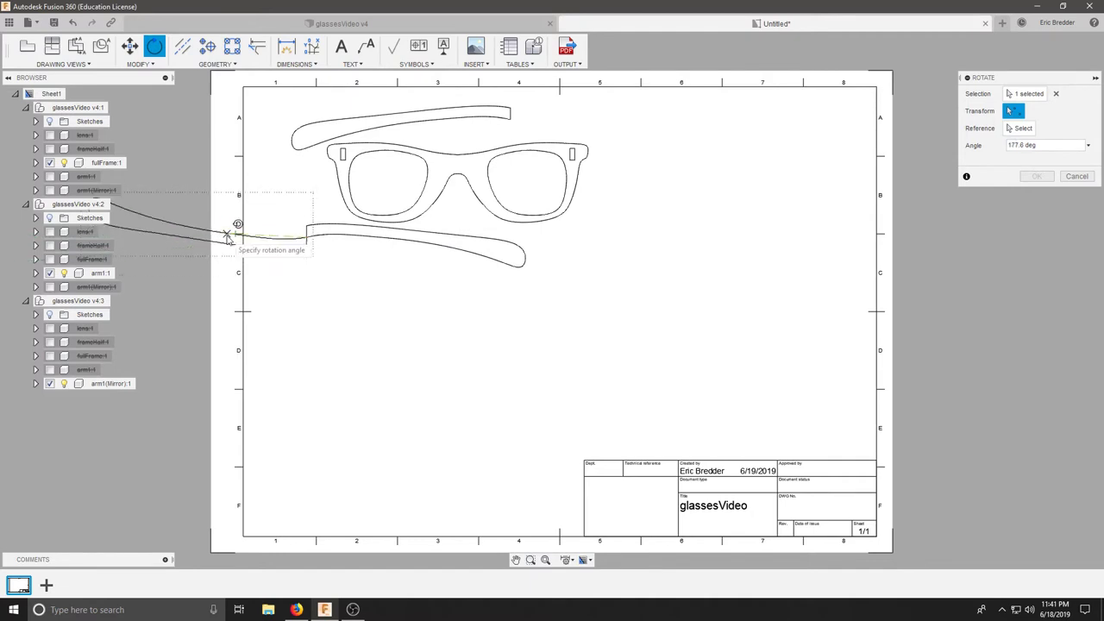
pyautogui.click(220, 239)
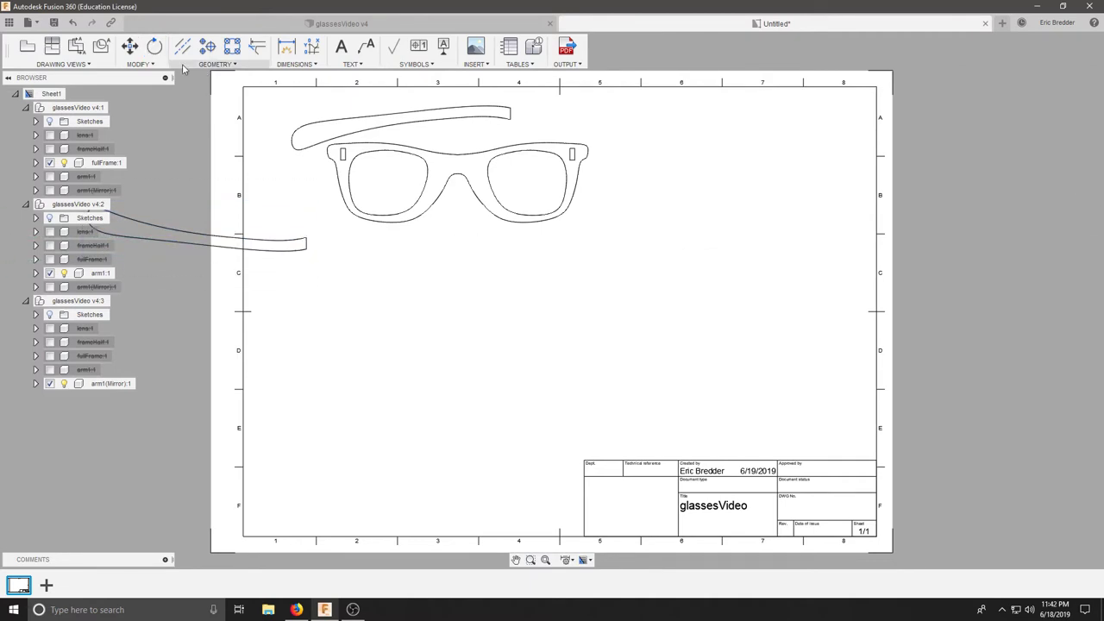
# Move the flipped arm view beneath the glasses frame
pyautogui.press('m')
pyautogui.click(198, 226)
pyautogui.click(413, 232)
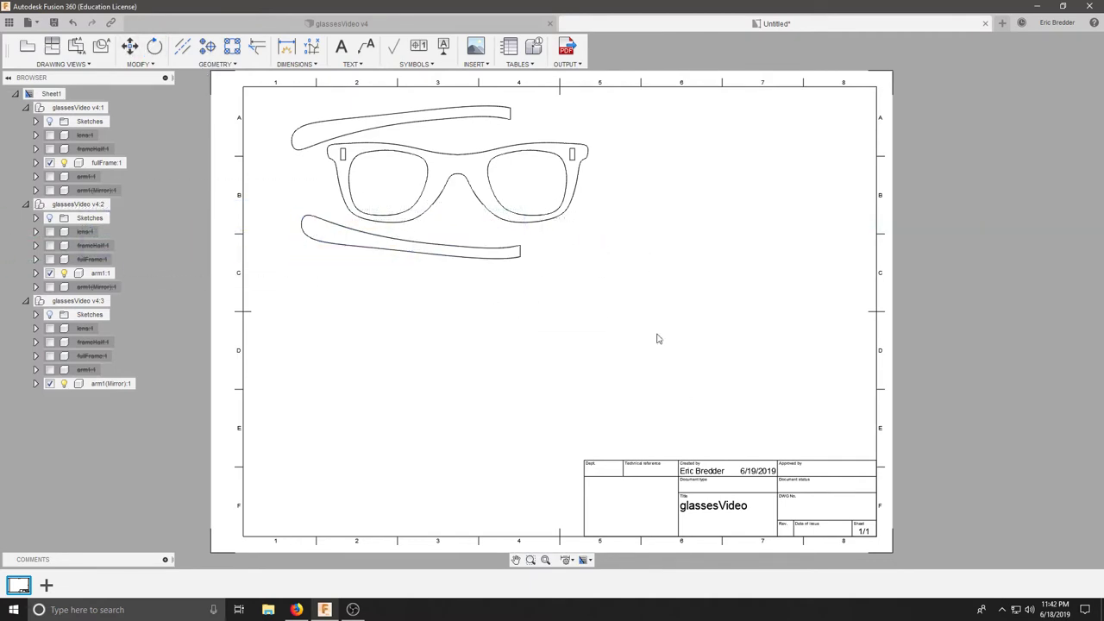
pyautogui.hotkey('ctrl', 'z')
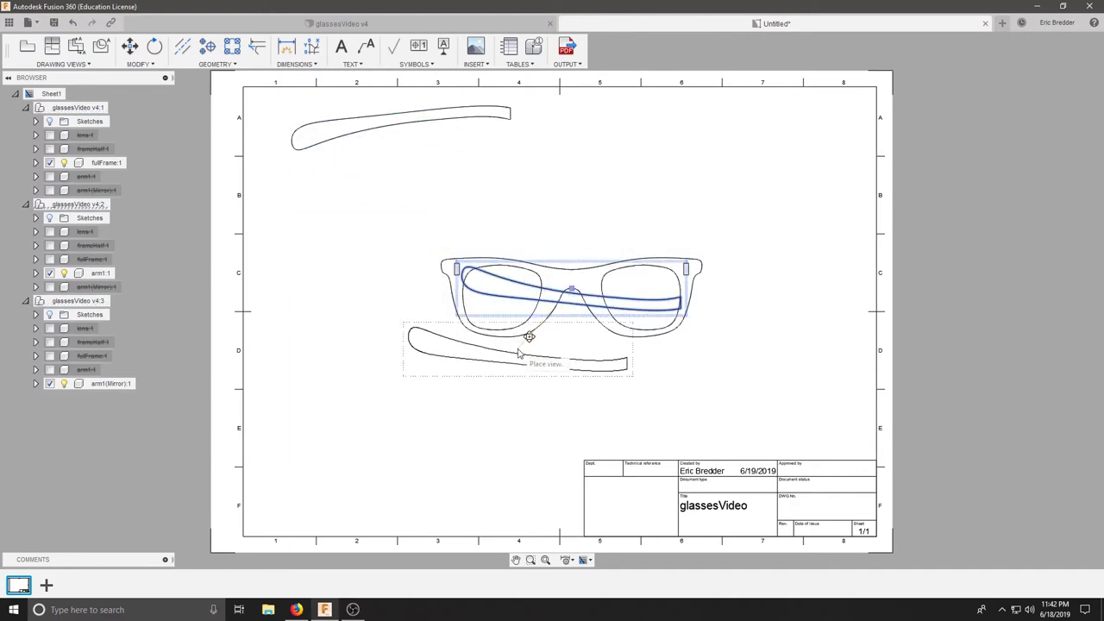
# Shift the frame toward the sheet centre and place the upper arm just above it
pyautogui.click(517, 350)
pyautogui.click(440, 121)
pyautogui.click(506, 243)
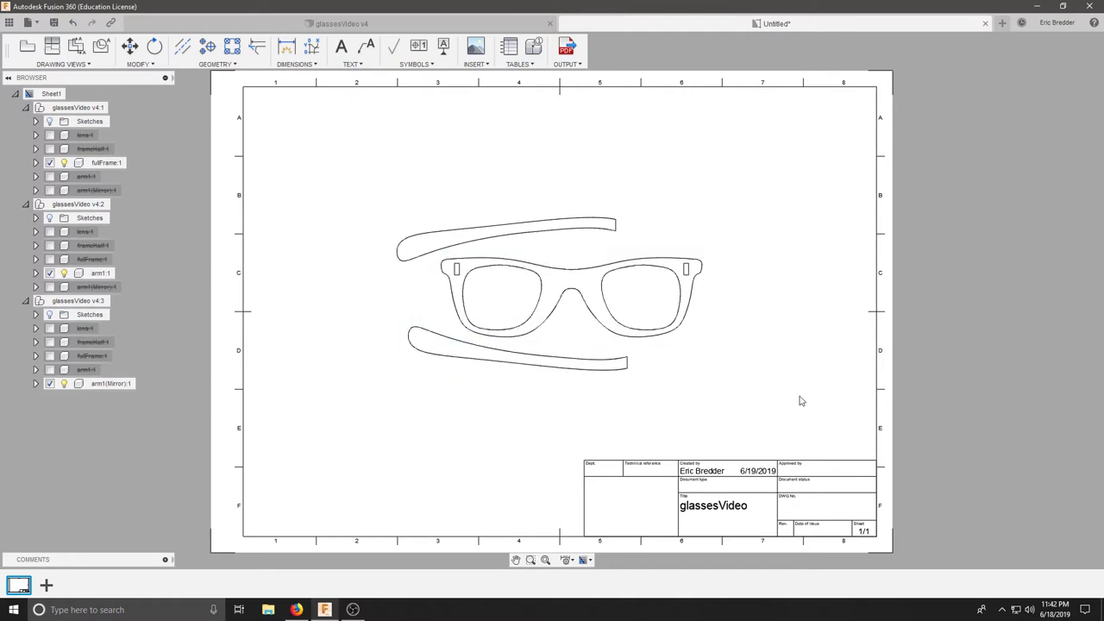
# Delete the sheet border and title block, leaving only the three glasses views
pyautogui.click(878, 411)
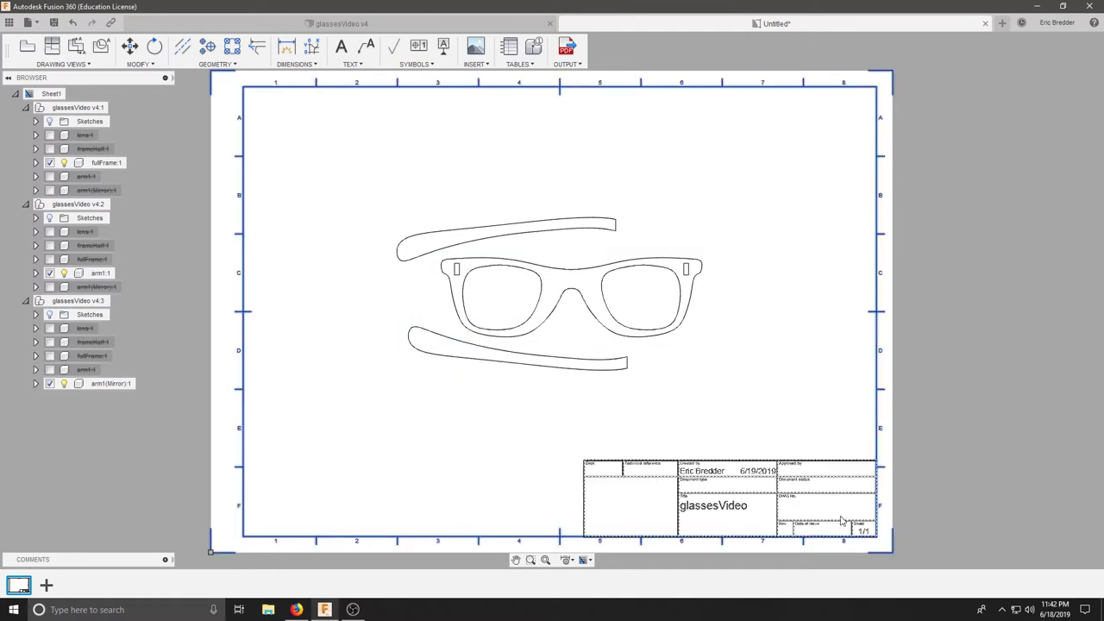
pyautogui.press('Delete')
pyautogui.click(769, 466)
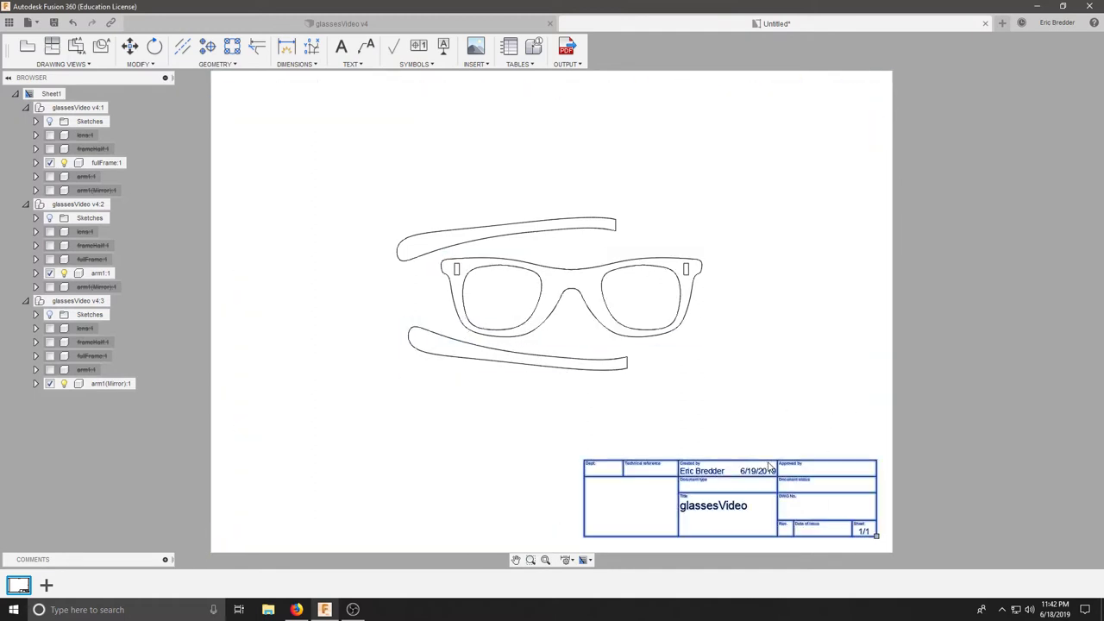
pyautogui.press('Delete')
pyautogui.moveTo(792, 421)
pyautogui.mouseDown()
pyautogui.moveTo(739, 377)
pyautogui.moveTo(244, 169)
pyautogui.mouseUp()
pyautogui.click(458, 144)
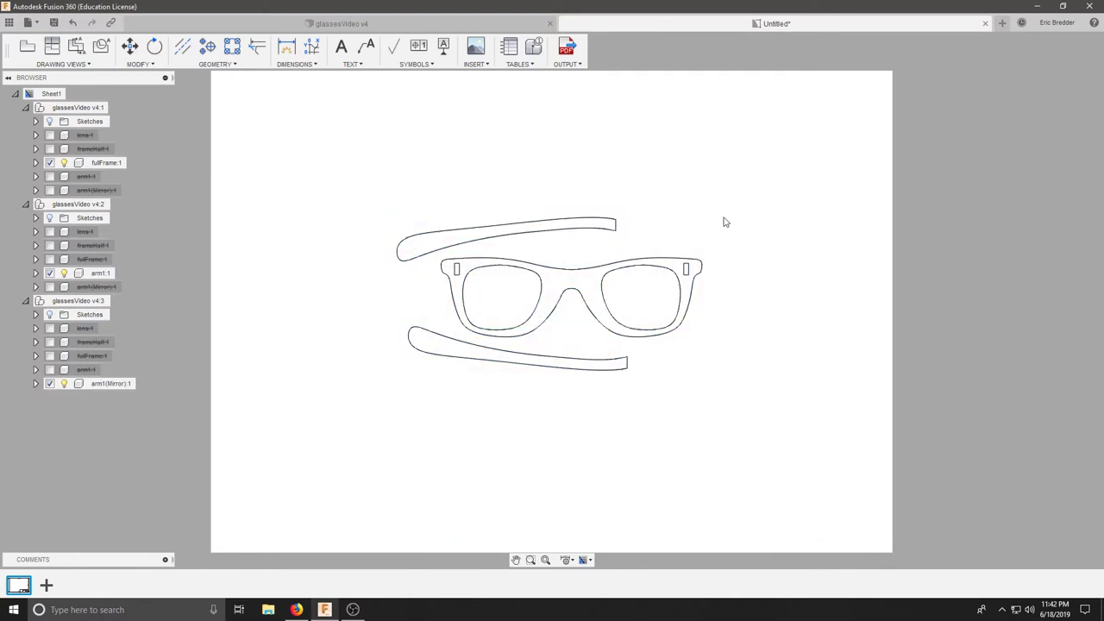
# Export the sheet as a PDF named 'fullFrame' into Desktop\summerSTEM
pyautogui.click(573, 65)
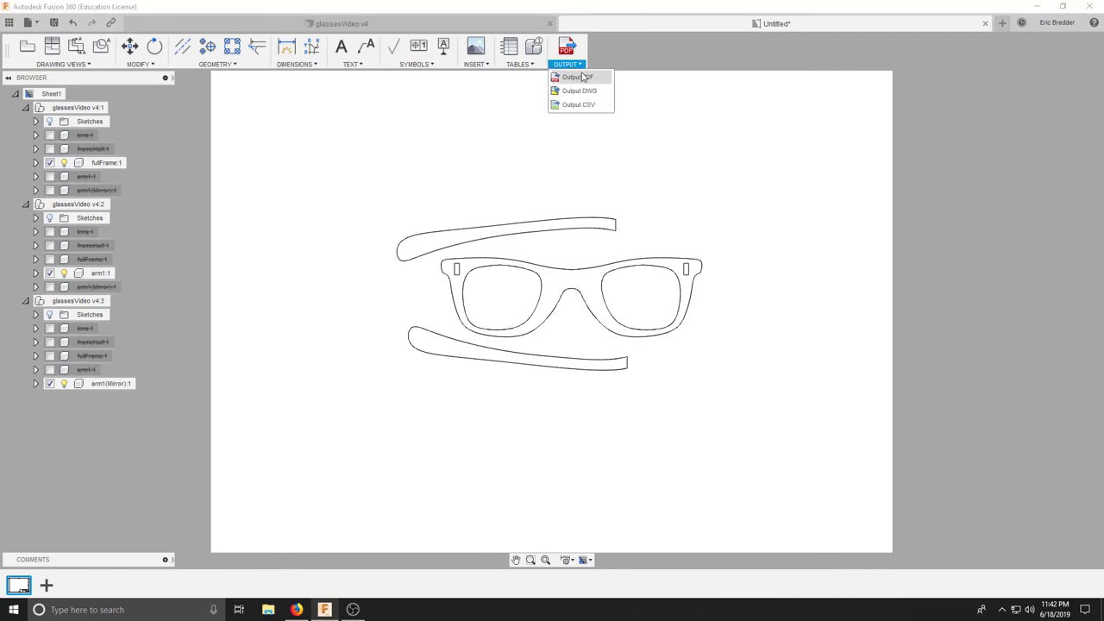
pyautogui.click(577, 78)
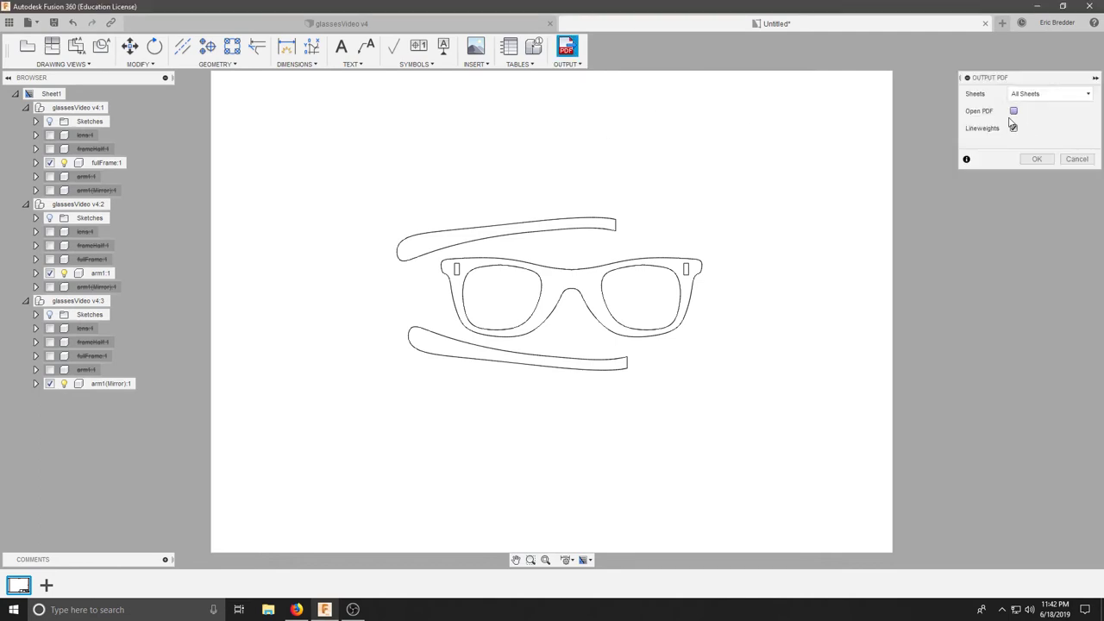
pyautogui.click(1036, 161)
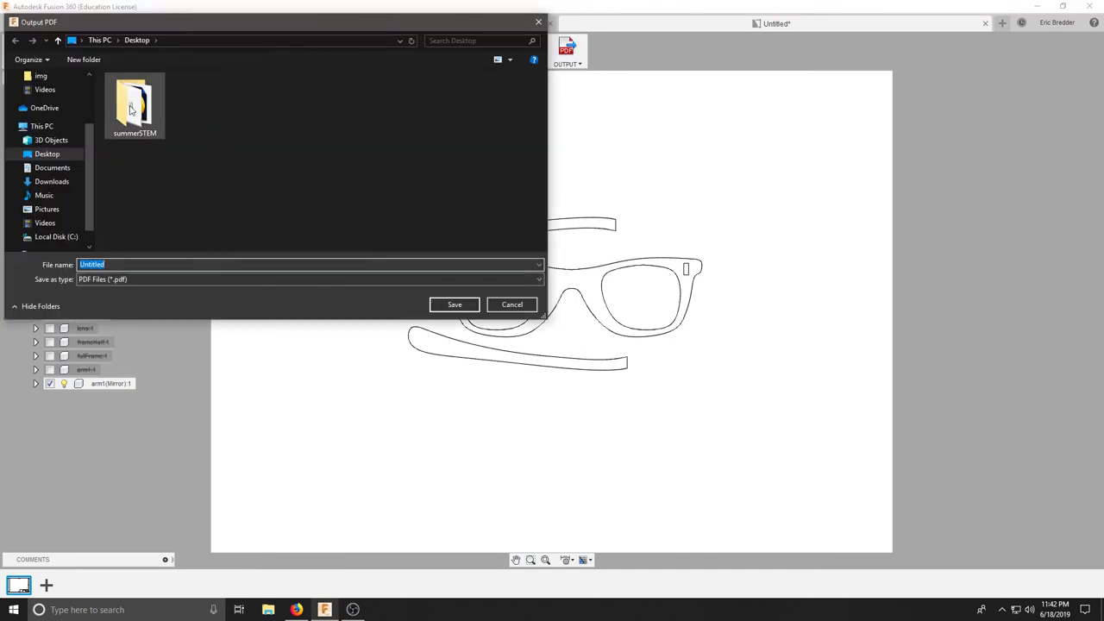
pyautogui.doubleClick(133, 108)
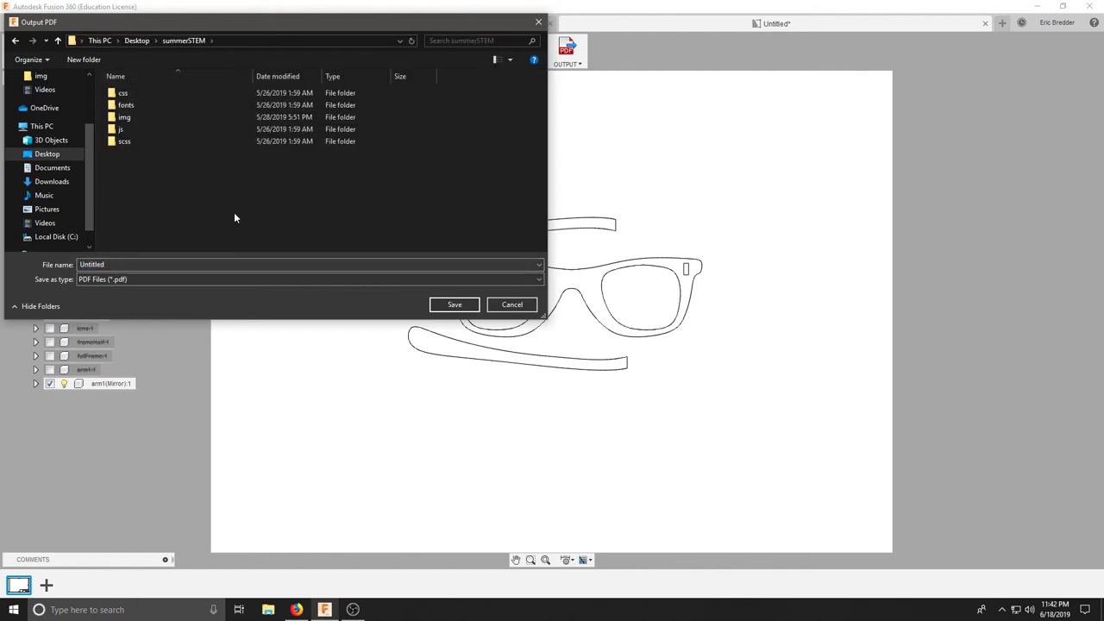
pyautogui.doubleClick(120, 265)
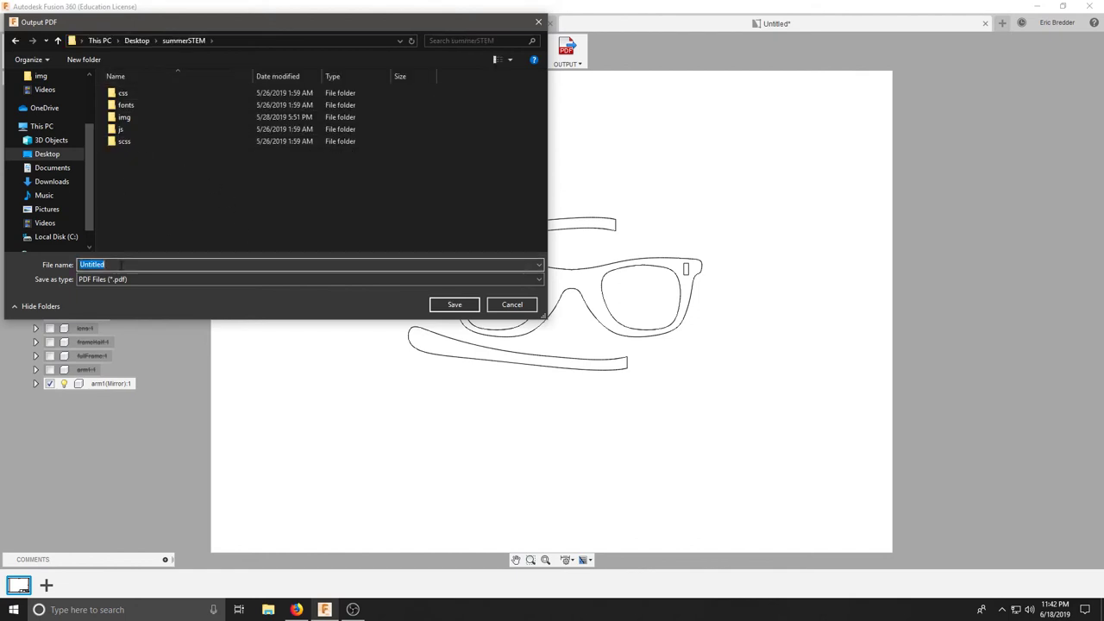
pyautogui.write('fullFrame')
pyautogui.press('Return')
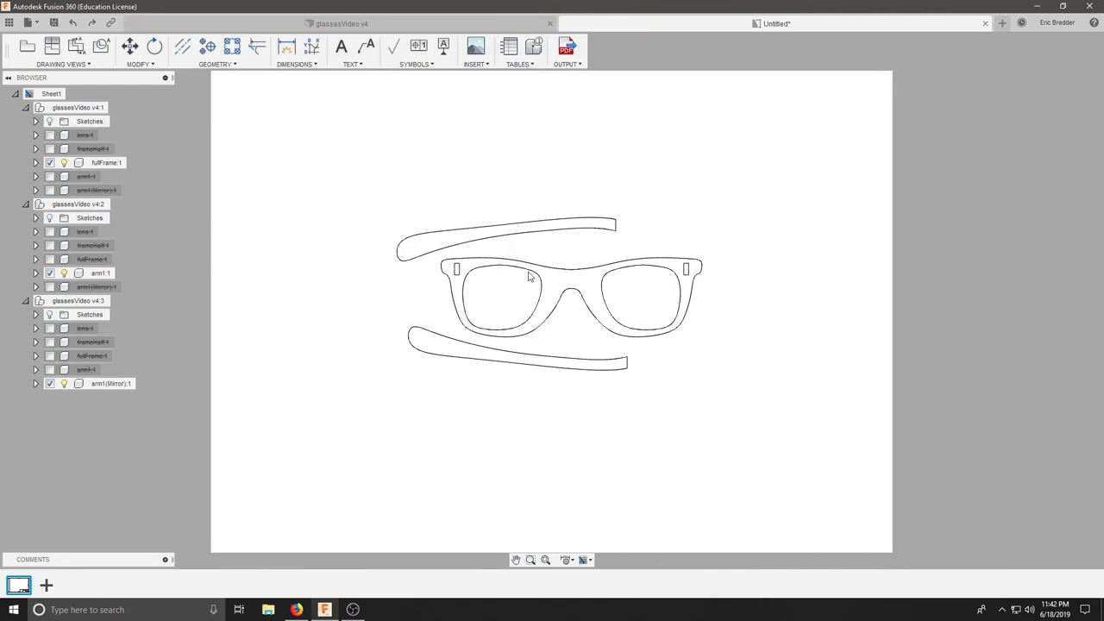
# Open pdfLasercut from Desktop\summerSTEM to check the glasses outlines, then close the viewer
pyautogui.click(268, 609)
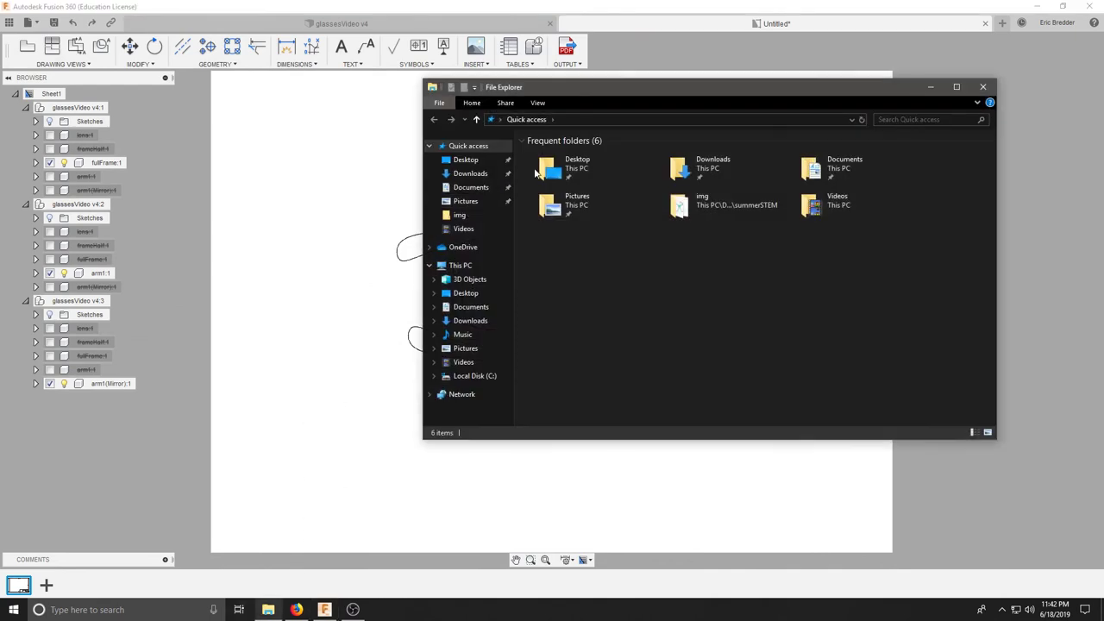
pyautogui.doubleClick(544, 170)
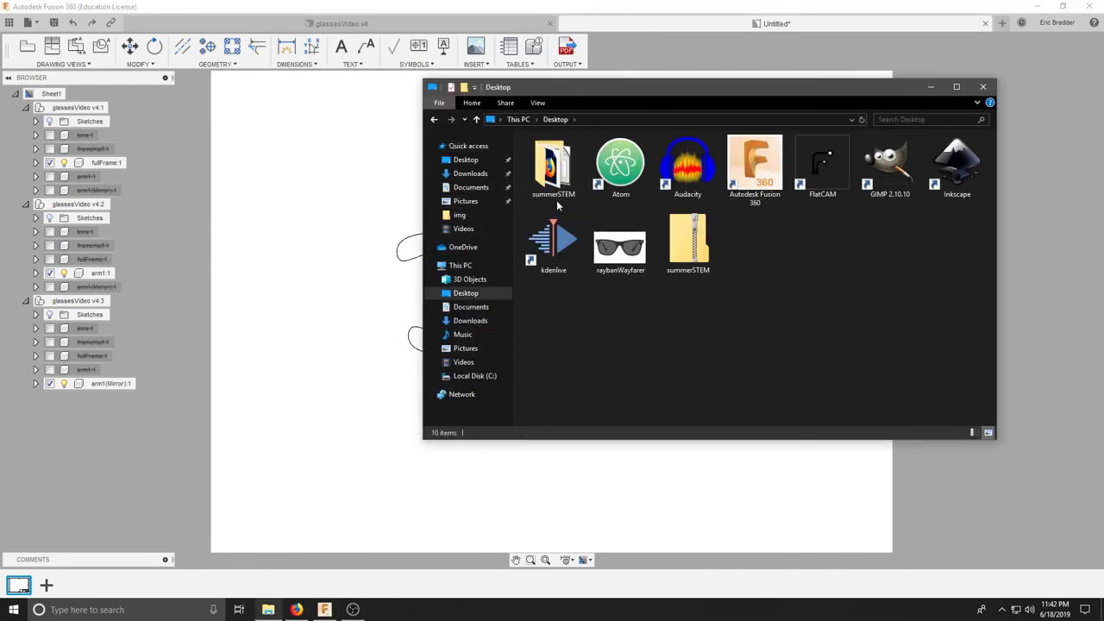
pyautogui.click(565, 183)
pyautogui.doubleClick(565, 183)
pyautogui.rightClick(555, 253)
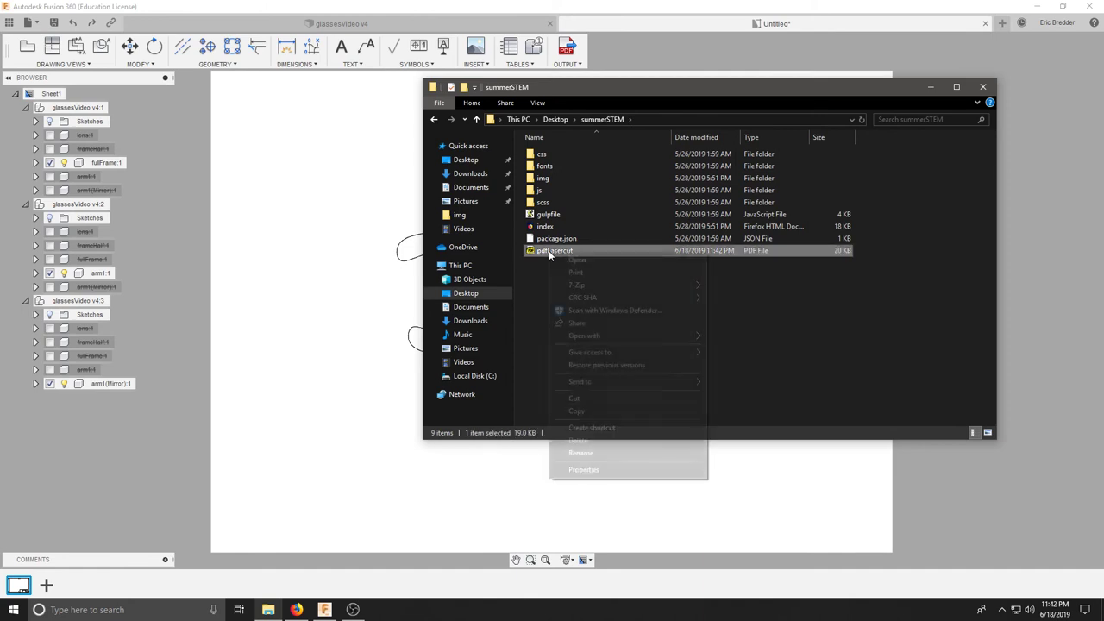
pyautogui.click(575, 260)
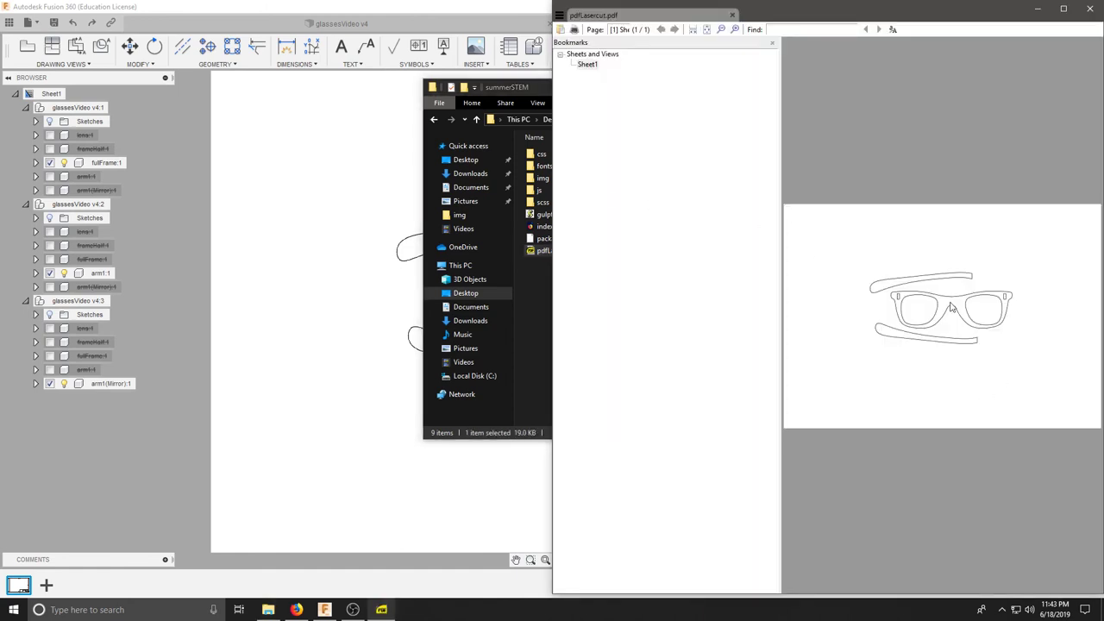
pyautogui.click(1089, 8)
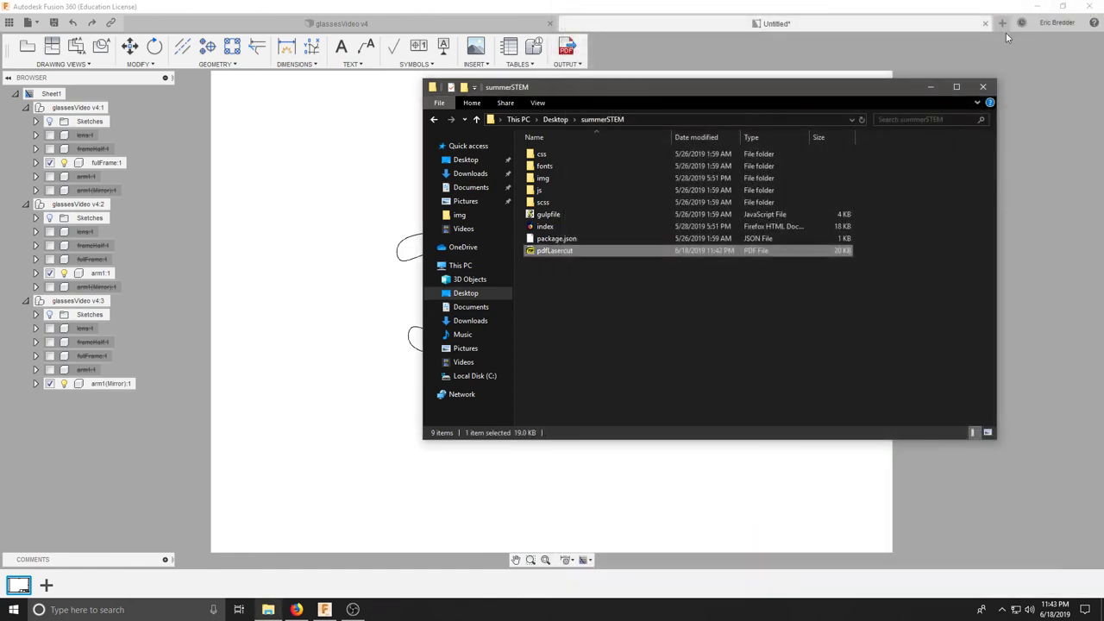
pyautogui.click(706, 315)
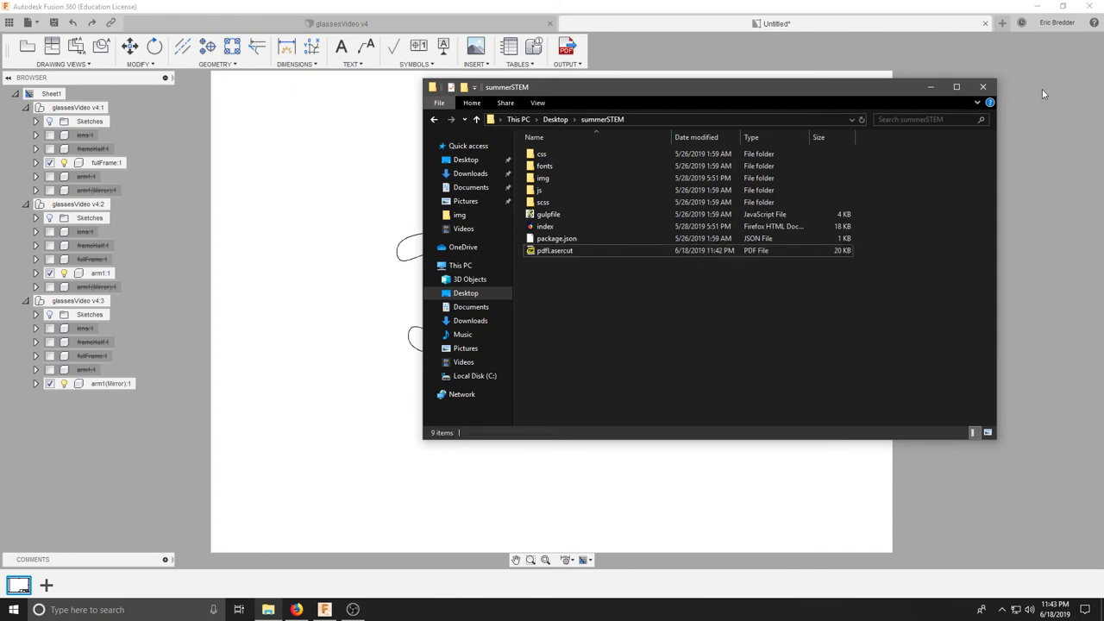
# Close File Explorer and start saving the drawing as 'glassesVideo Drawing' in summerBridgeProgram
pyautogui.click(988, 87)
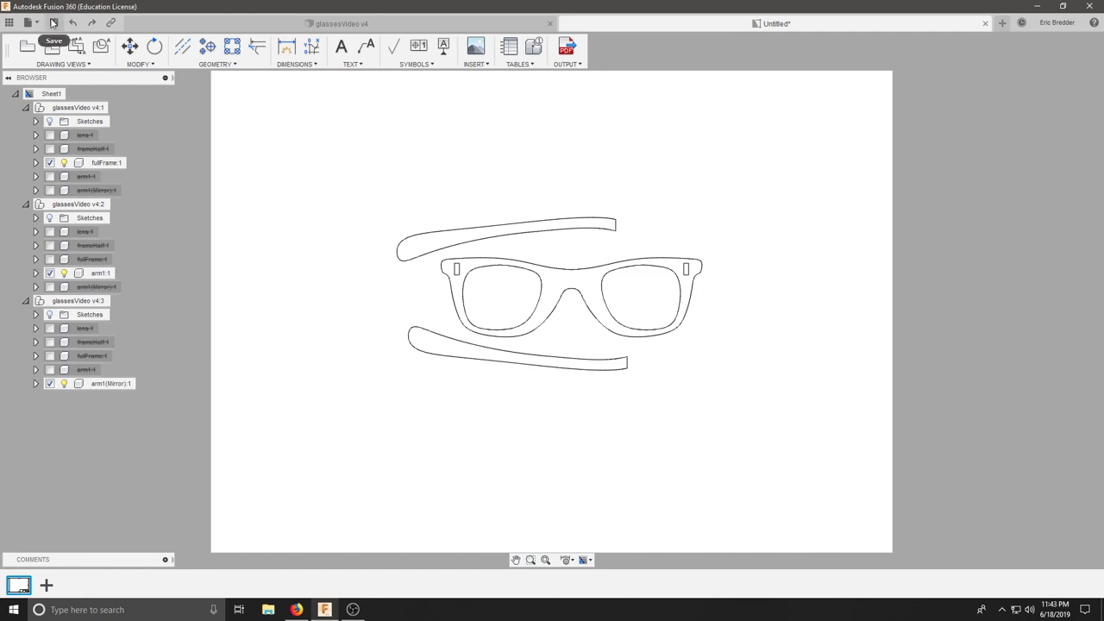
pyautogui.click(54, 22)
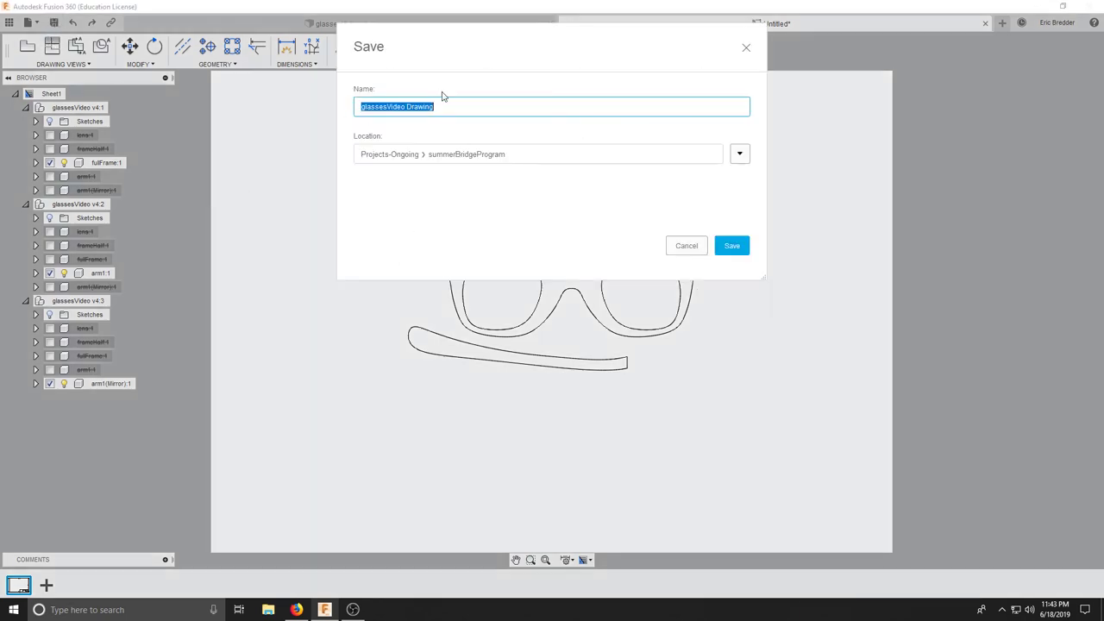
pyautogui.click(446, 106)
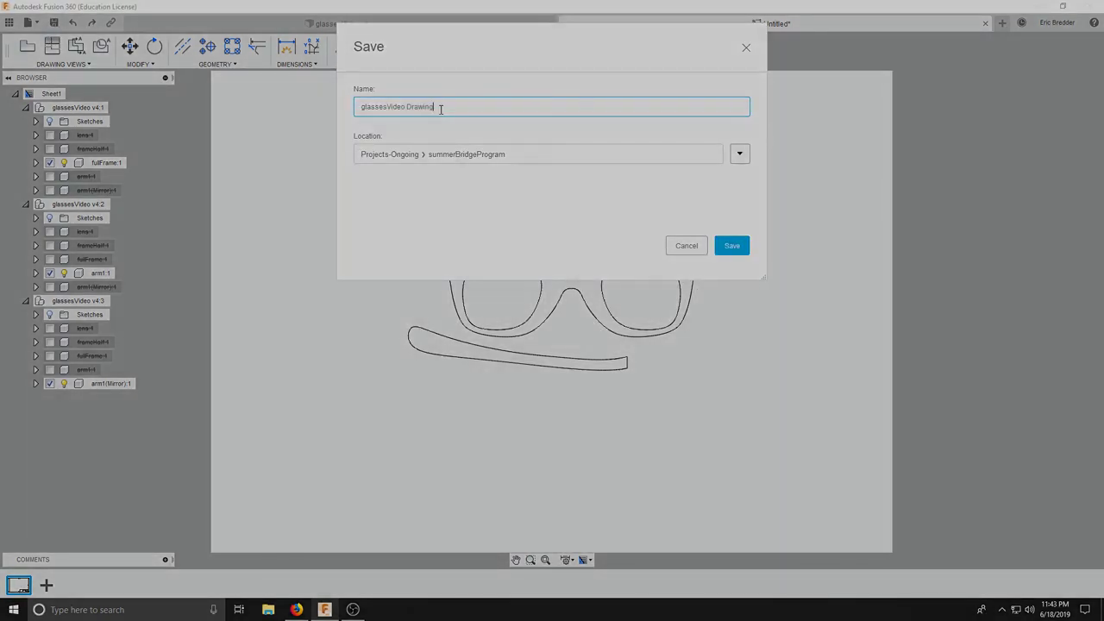